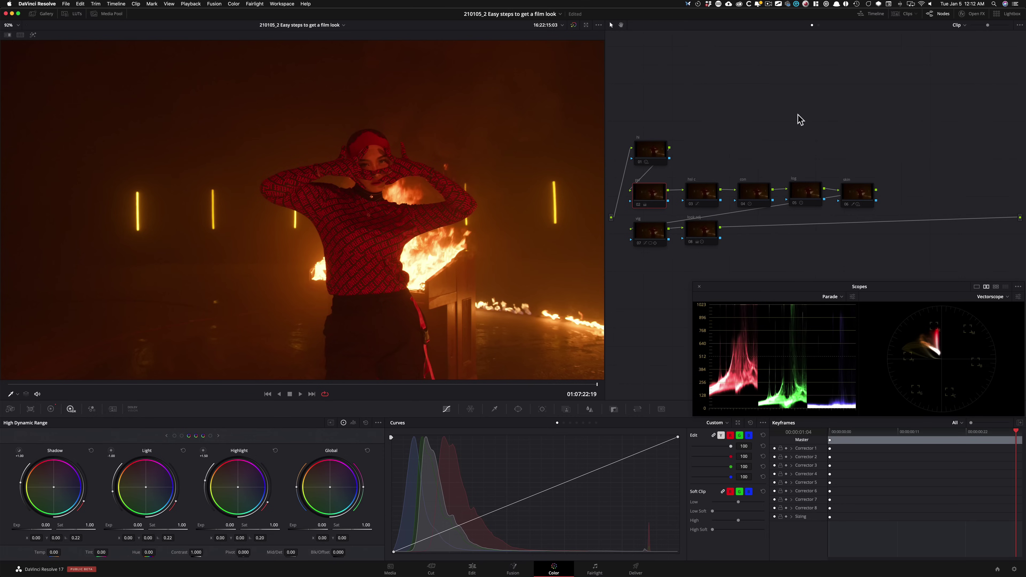
# - Enable the pri, hsl c and con correction nodes with Ctrl+D
pyautogui.hotkey('ctrl', 'd')
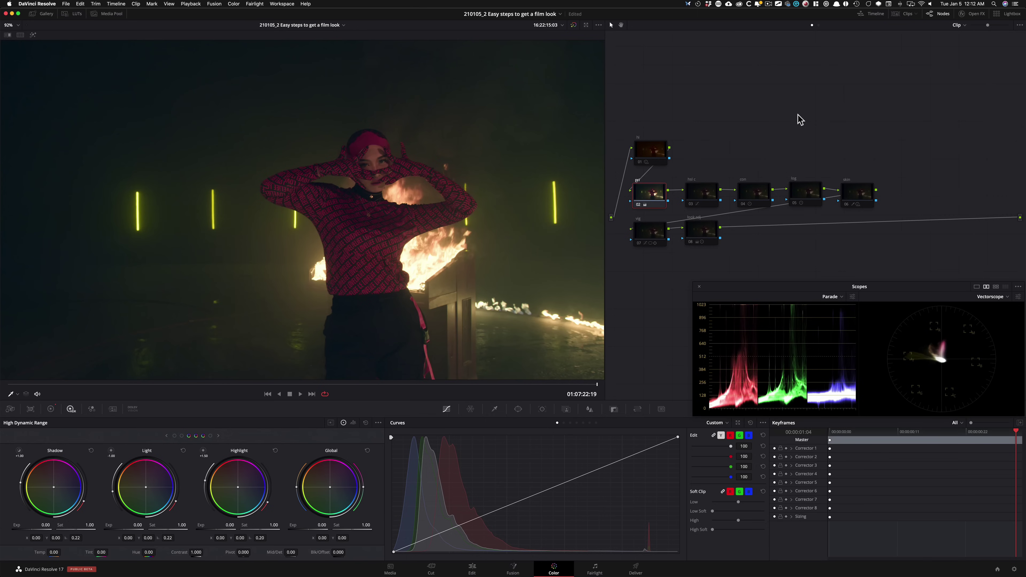
pyautogui.hotkey('shift', "'")
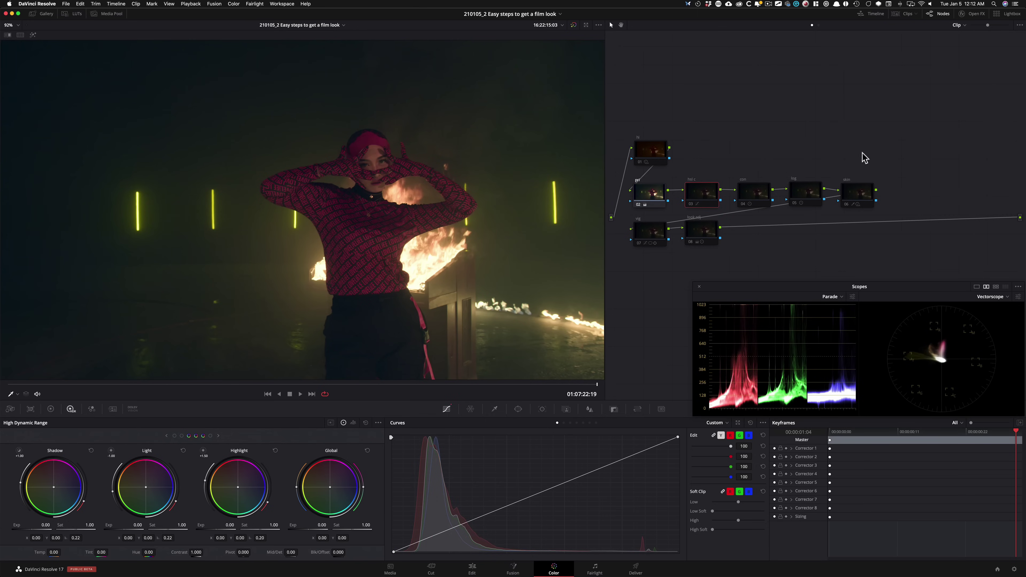
pyautogui.hotkey('ctrl', 'd')
pyautogui.hotkey('ctrl', 'd')
pyautogui.hotkey('ctrl', 'd')
pyautogui.hotkey('ctrl', 'd')
pyautogui.hotkey('ctrl', 'd')
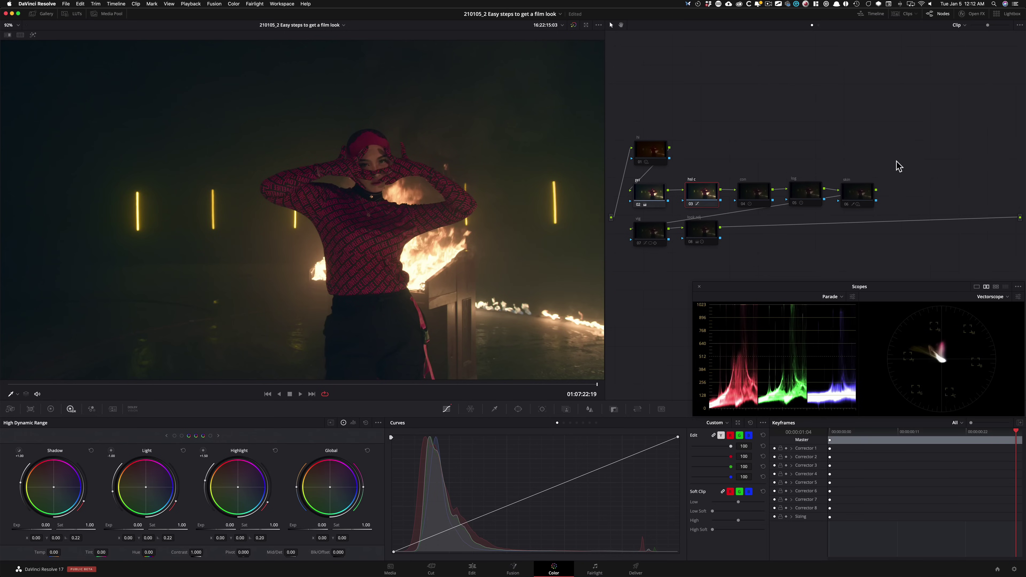
pyautogui.click(750, 201)
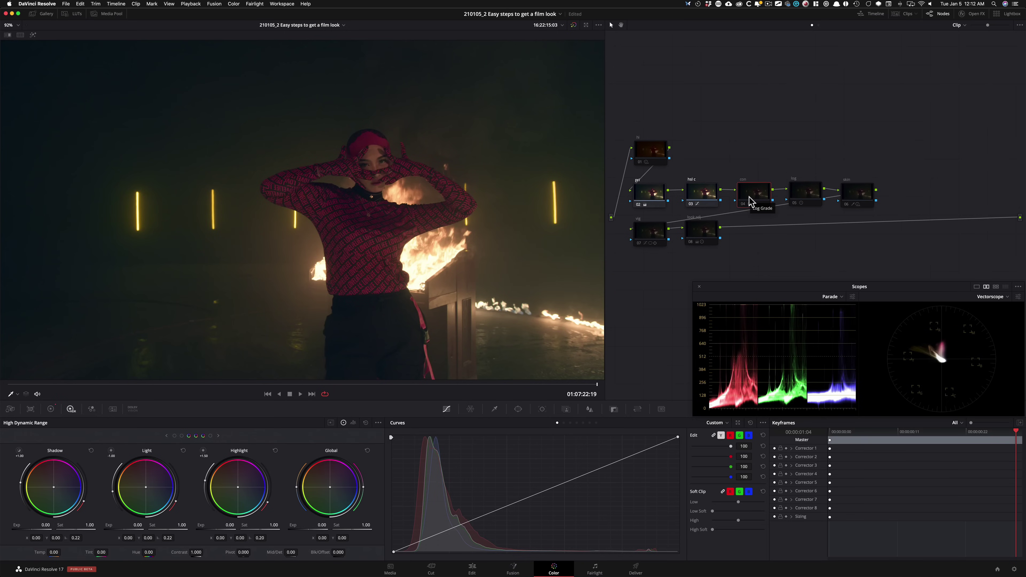
pyautogui.hotkey('ctrl', 'd')
pyautogui.hotkey('ctrl', 'd')
pyautogui.hotkey('ctrl', 'd')
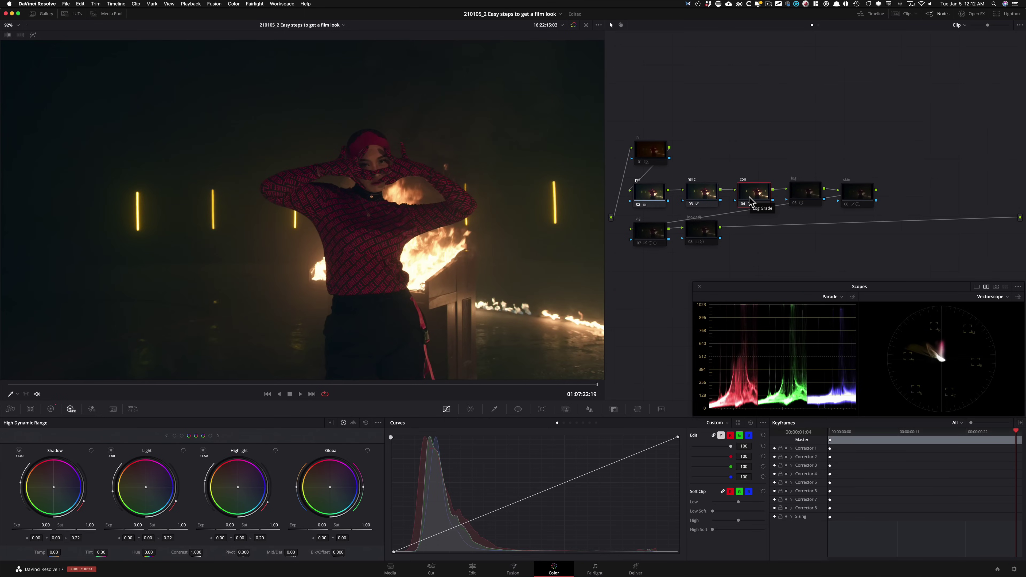
# - Show the Primaries Color Wheels, then toggle the log node off and on to compare
pyautogui.click(51, 409)
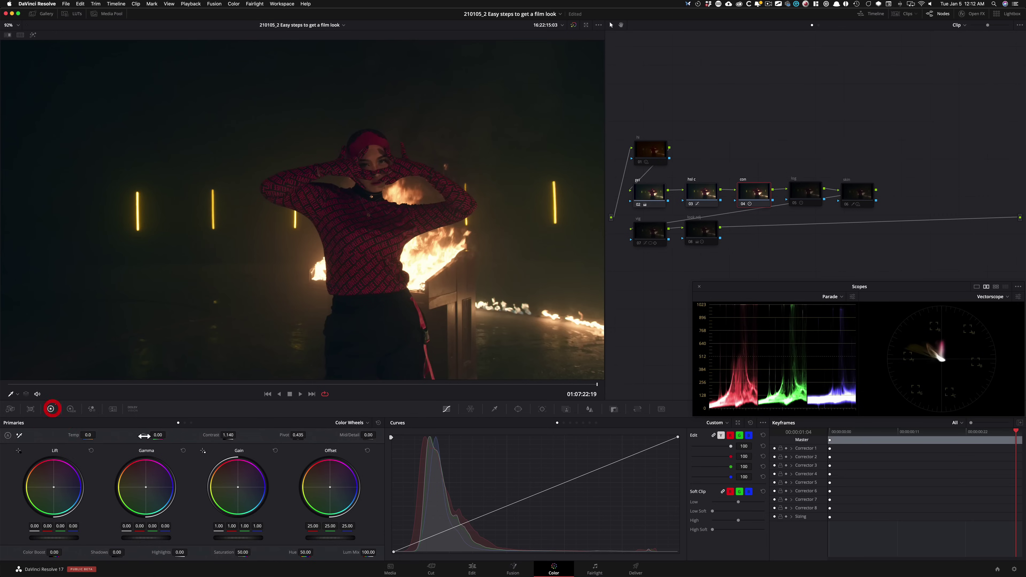
pyautogui.hotkey('shift', "'")
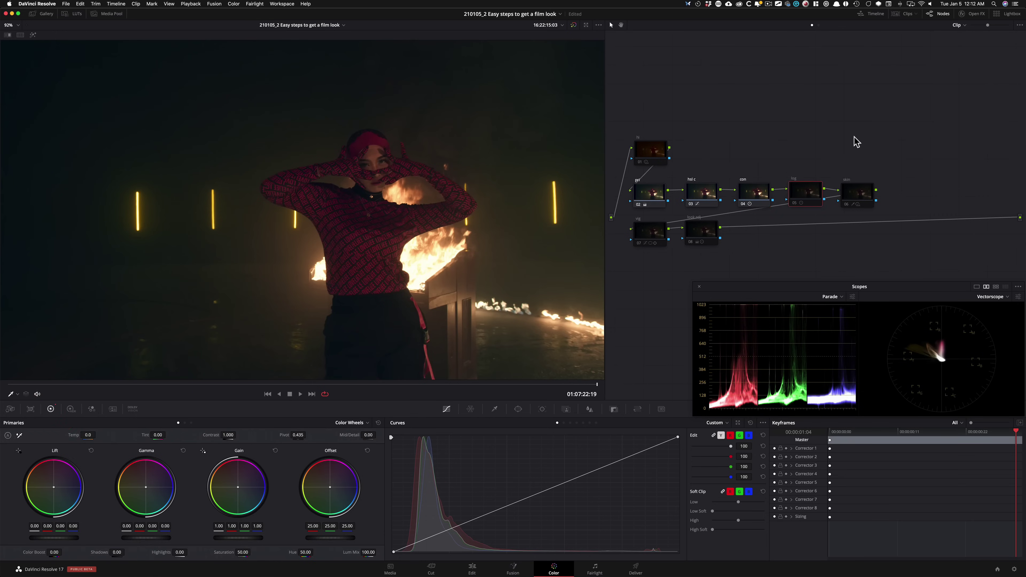
pyautogui.hotkey('ctrl', 'd')
pyautogui.hotkey('ctrl', 'd')
pyautogui.hotkey('ctrl', 'd')
pyautogui.hotkey('ctrl', 'd')
pyautogui.hotkey('ctrl', 'd')
pyautogui.hotkey('ctrl', 'd')
pyautogui.hotkey('ctrl', 'd')
pyautogui.hotkey('ctrl', 'd')
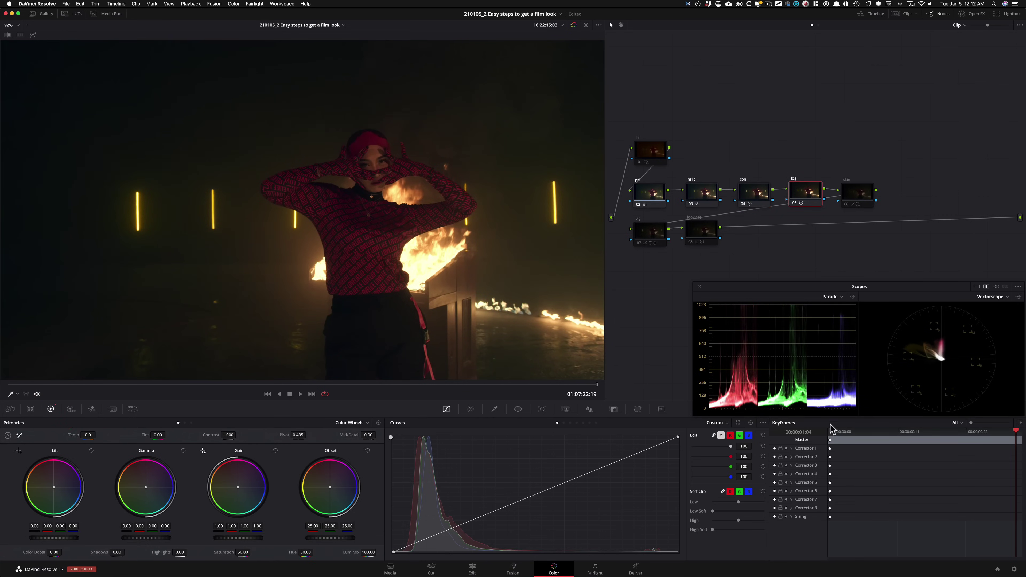
pyautogui.hotkey('ctrl', 'd')
pyautogui.hotkey('ctrl', 'd')
pyautogui.hotkey('ctrl', 'd')
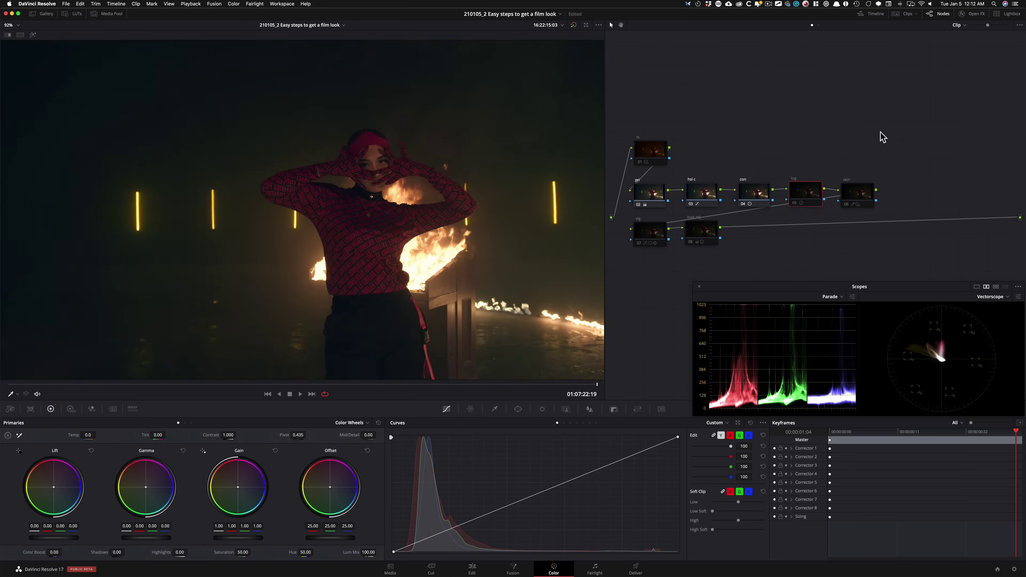
pyautogui.hotkey('alt', ';')
# - Toggle the skin and vig nodes off and on to compare, leaving the vignette on
pyautogui.hotkey('ctrl', 'd')
pyautogui.hotkey('ctrl', 'd')
pyautogui.hotkey('ctrl', 'd')
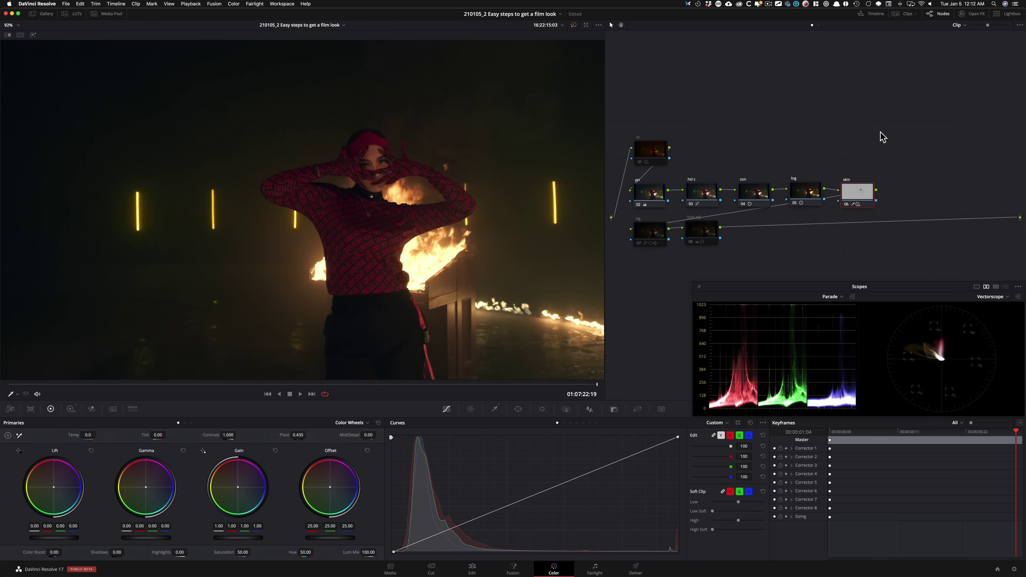
pyautogui.hotkey('ctrl', 'd')
pyautogui.hotkey('ctrl', 'd')
pyautogui.hotkey('alt', ';')
pyautogui.hotkey('ctrl', 'd')
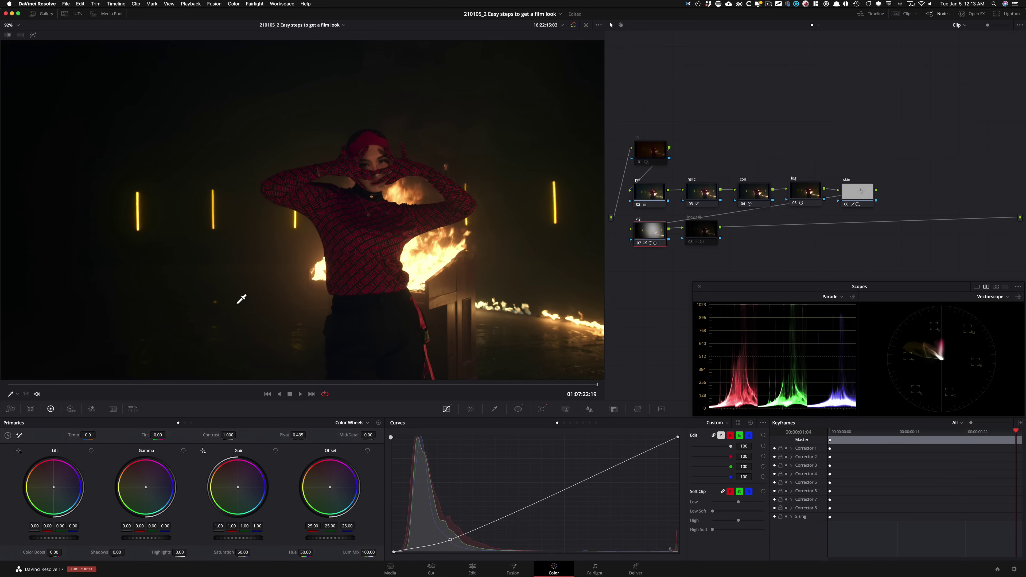
pyautogui.hotkey('ctrl', 'd')
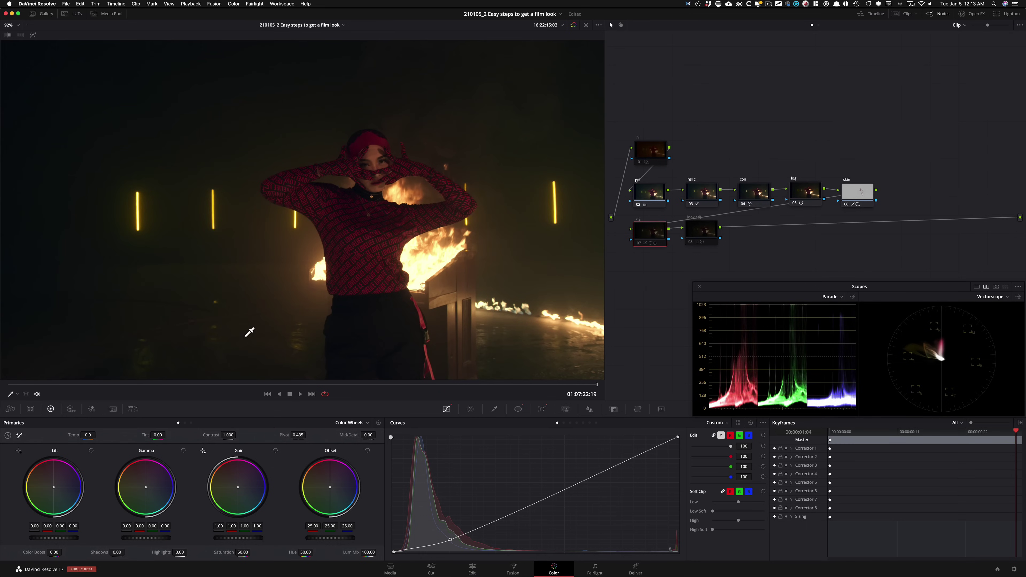
pyautogui.hotkey('ctrl', 'd')
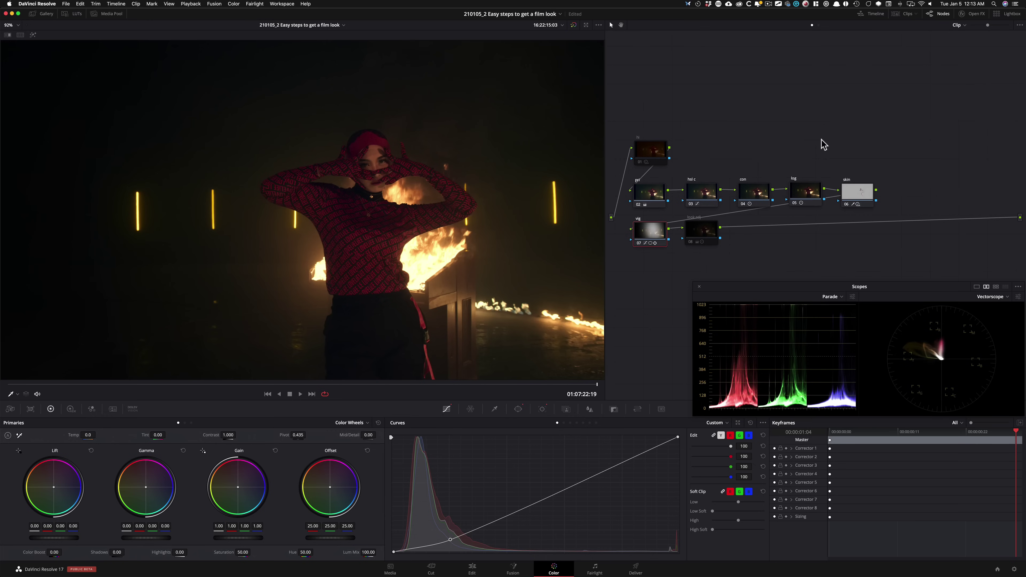
# - Enable the look adj node after comparing it on and off
pyautogui.press('super+shift+apostrophe')
pyautogui.hotkey('ctrl', 'd')
pyautogui.hotkey('ctrl', 'd')
pyautogui.hotkey('ctrl', 'd')
pyautogui.hotkey('ctrl', 'd')
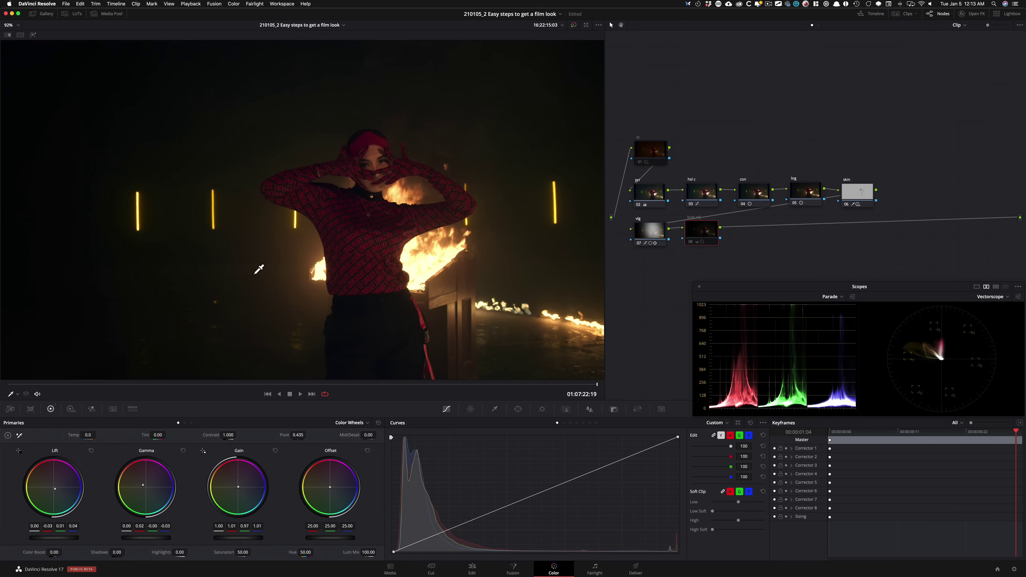
pyautogui.hotkey('ctrl', 'd')
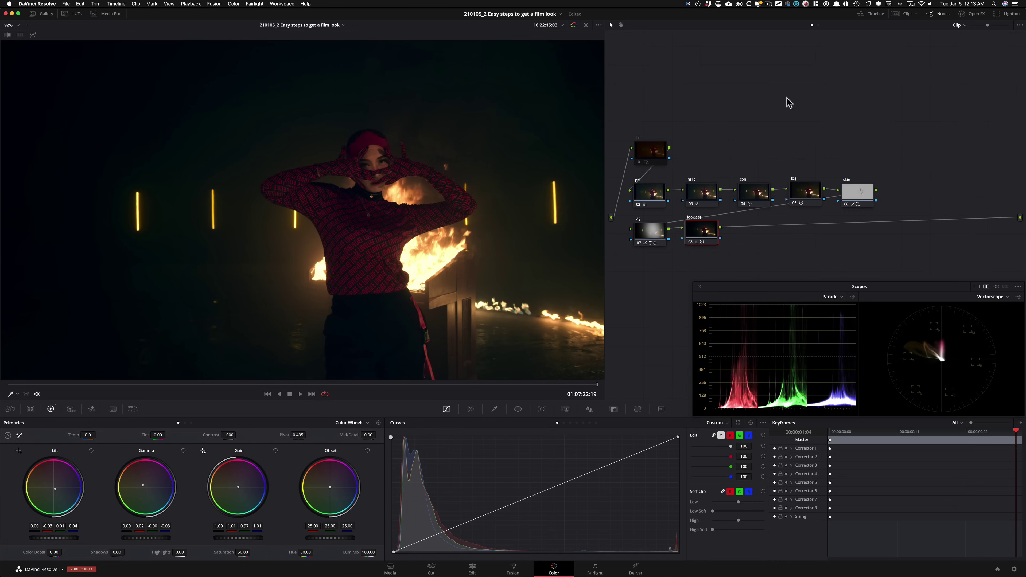
# - Enable the hi highlight node and toggle it repeatedly to compare the highlights
pyautogui.hotkey('shift', "'")
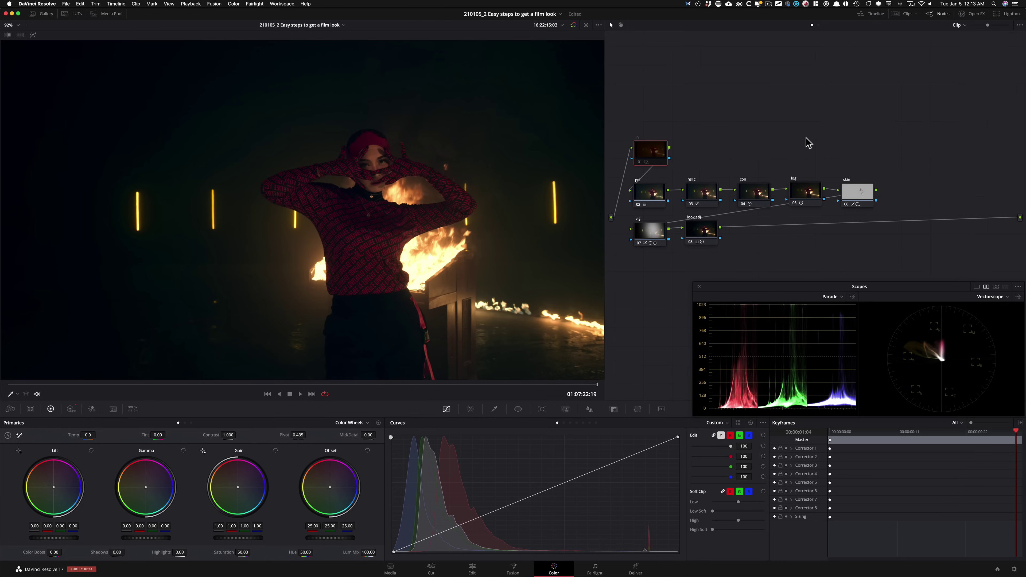
pyautogui.press('super+d')
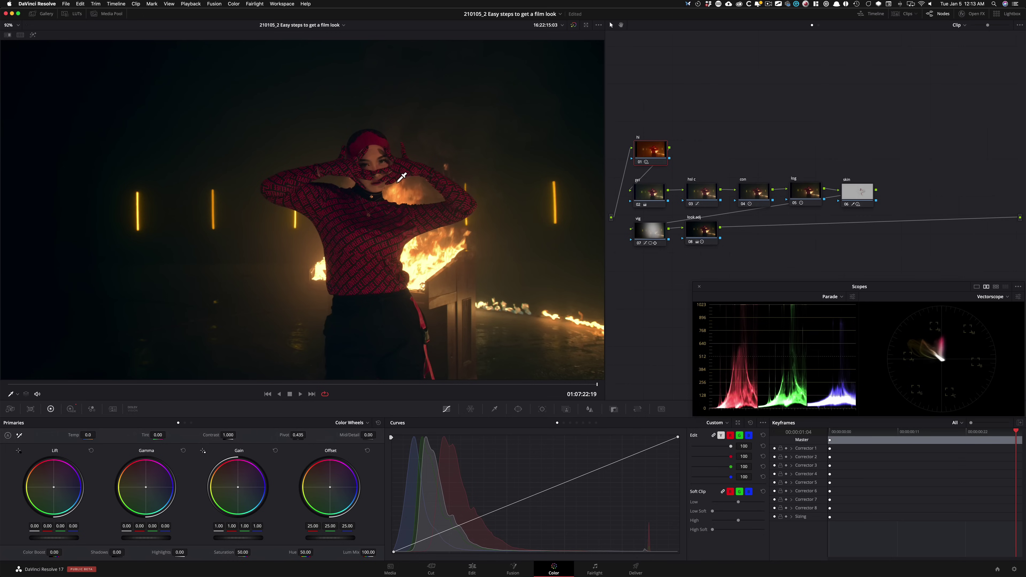
pyautogui.press('super+d')
pyautogui.press('super+d')
pyautogui.press('super+d')
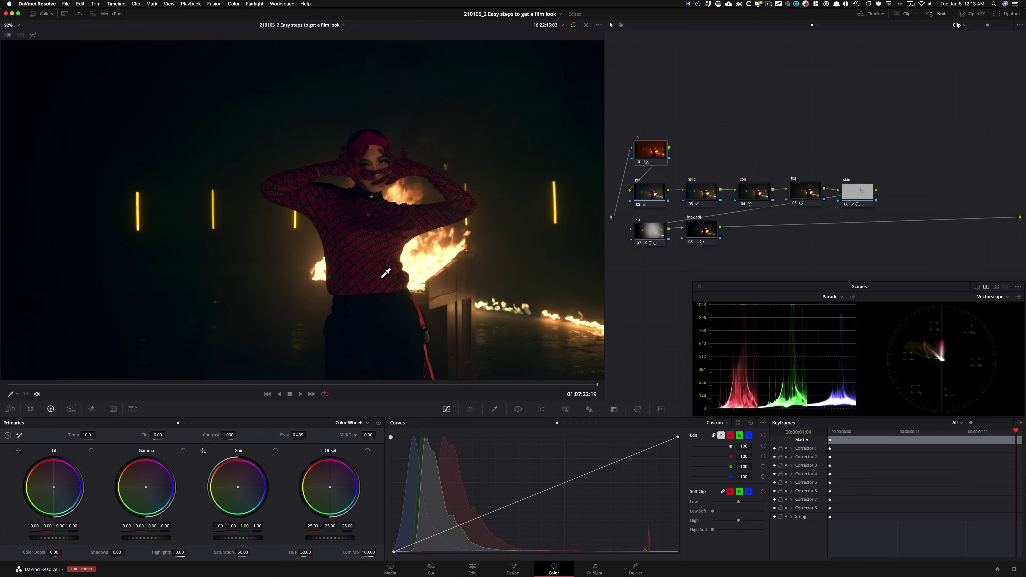
pyautogui.press('super+d')
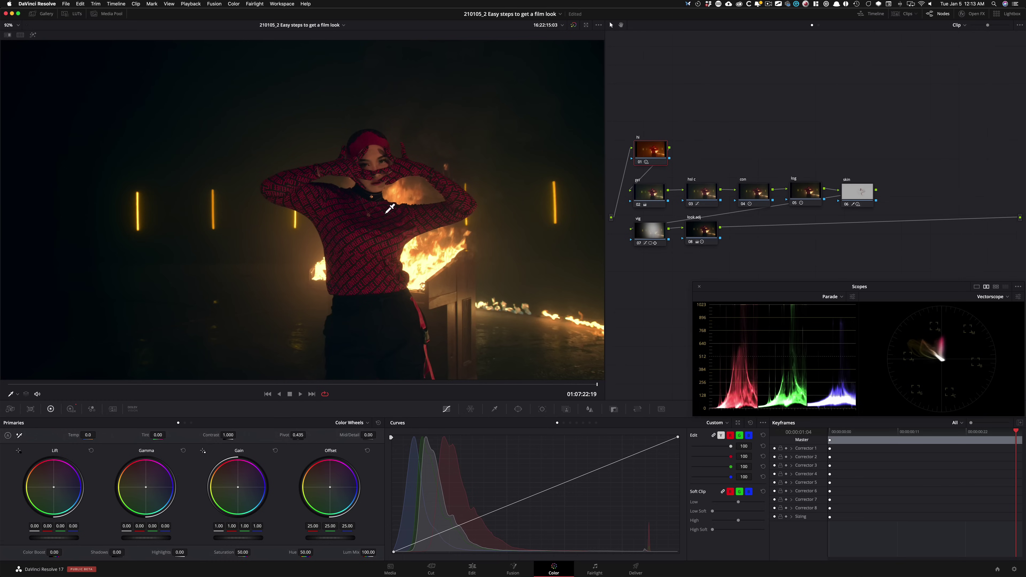
pyautogui.press('super+d')
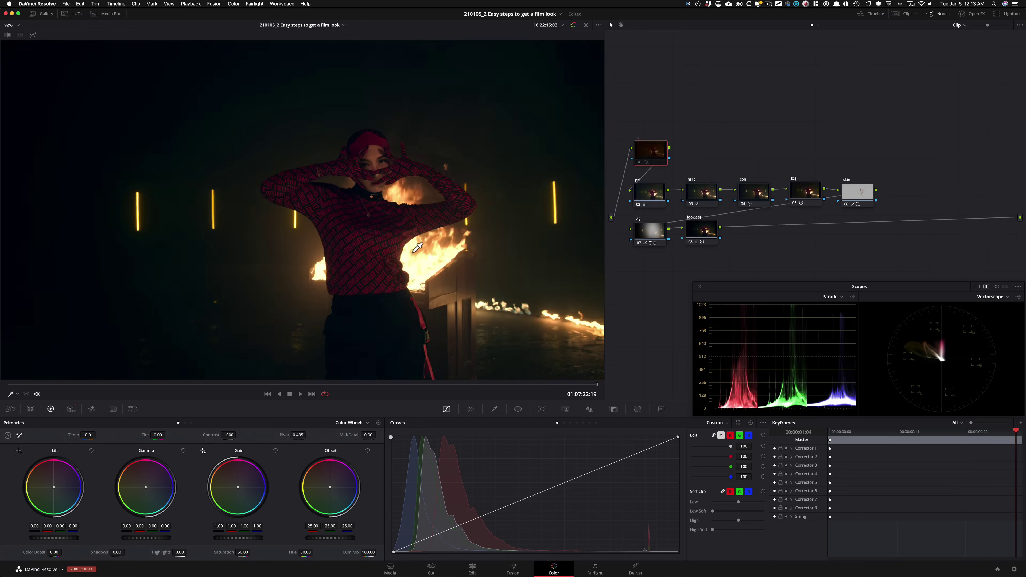
pyautogui.press('super+d')
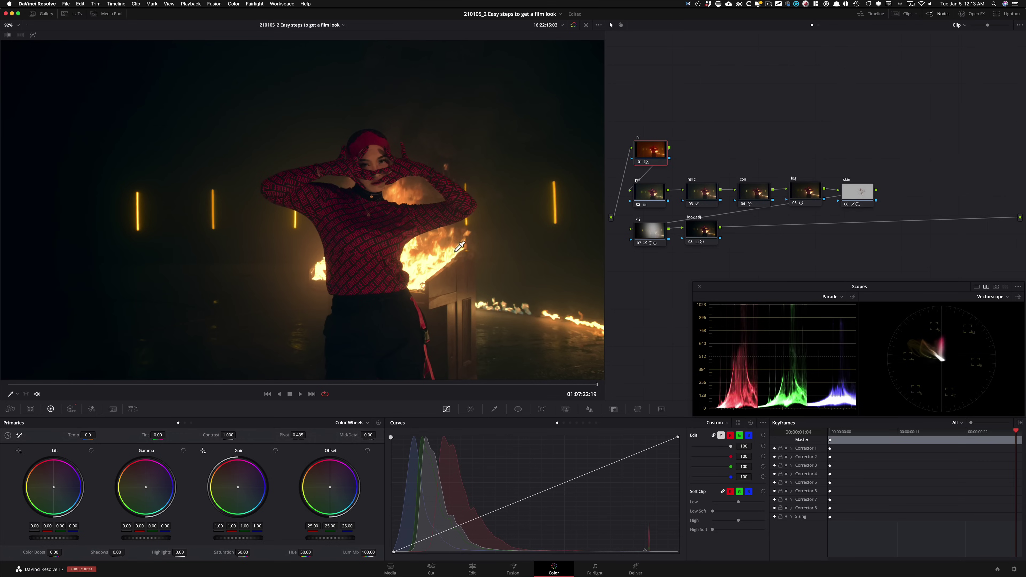
pyautogui.press('super+d')
pyautogui.press('super+d')
pyautogui.press('super+d')
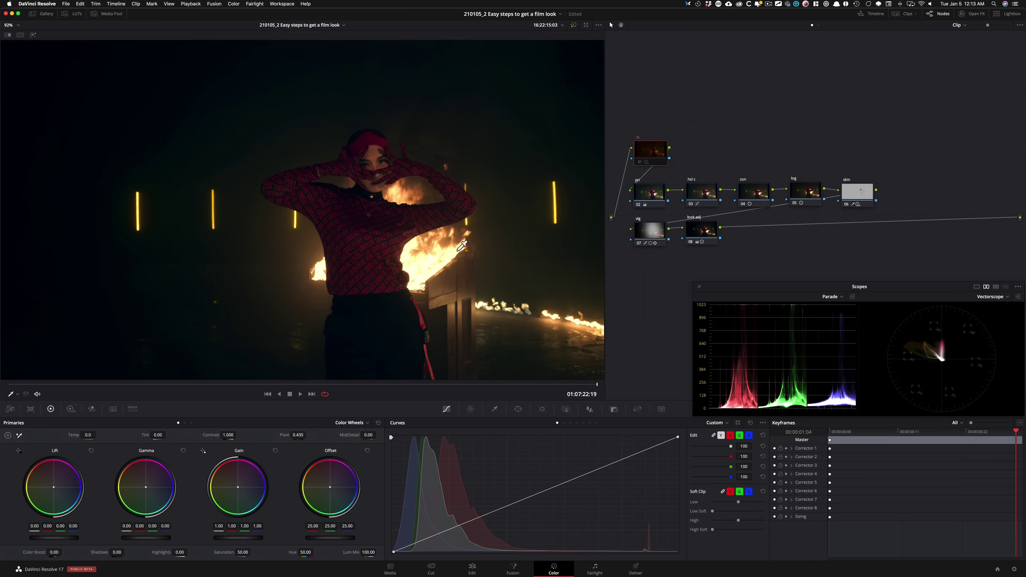
pyautogui.press('super+d')
# - Bypass and restore all grades to compare with the original, then select look adj
pyautogui.hotkey('shift', 'd')
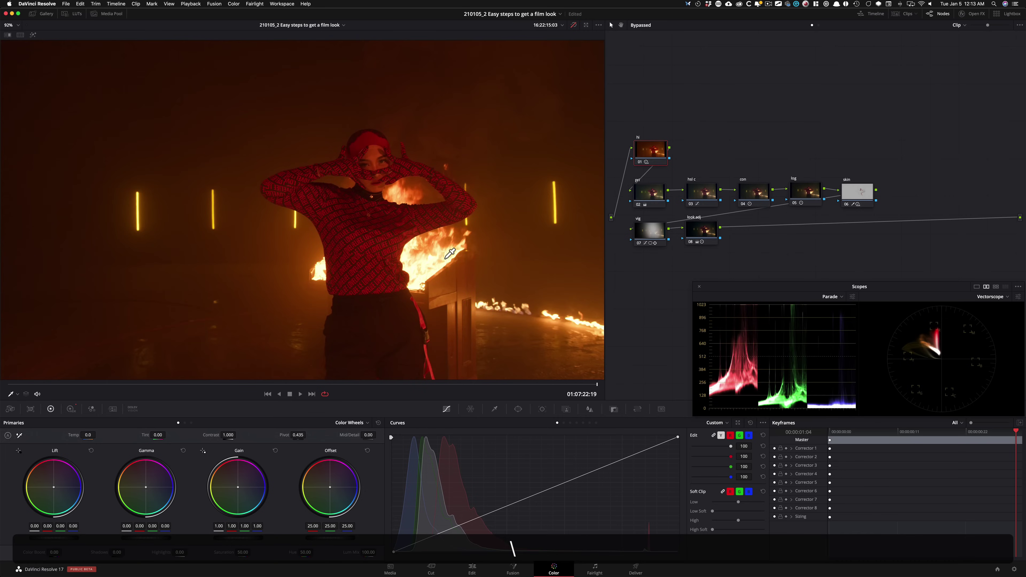
pyautogui.hotkey('shift', 'd')
pyautogui.hotkey('shift', 'd')
pyautogui.hotkey('shift', 'd')
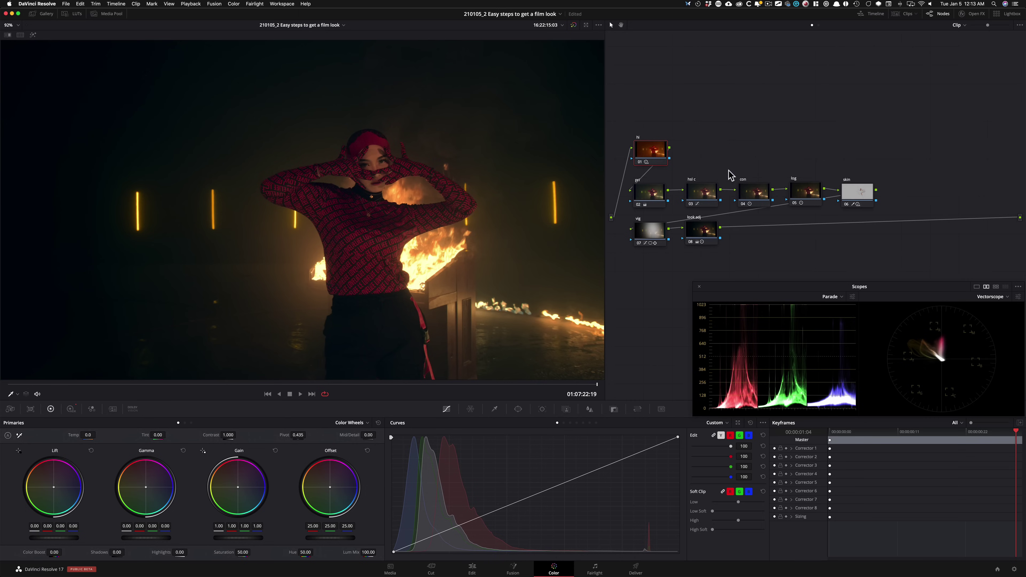
pyautogui.click(703, 236)
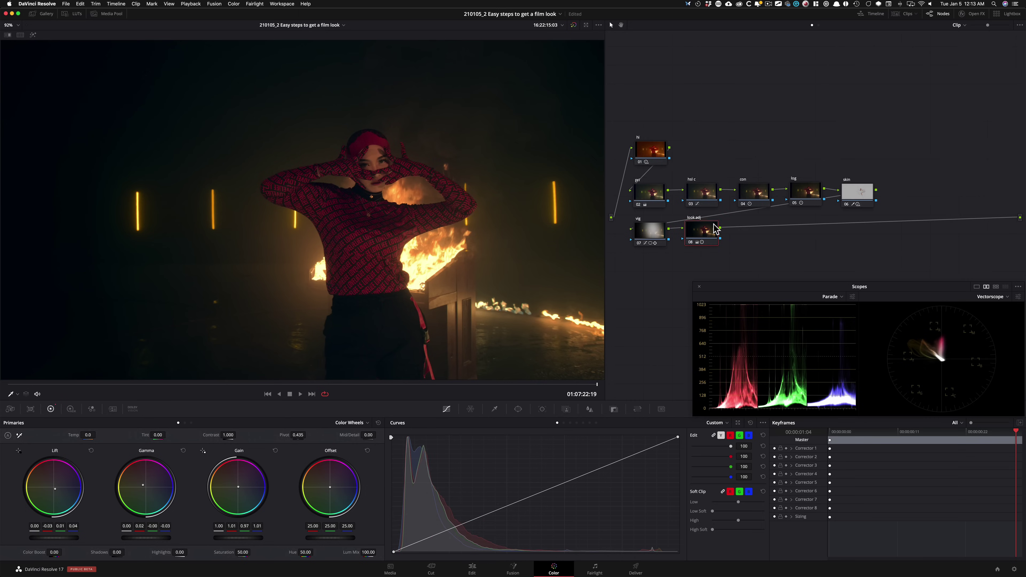
# - Add two serial nodes after look adj and move them onto a lower row
pyautogui.hotkey('alt', 's')
pyautogui.hotkey('alt', 's')
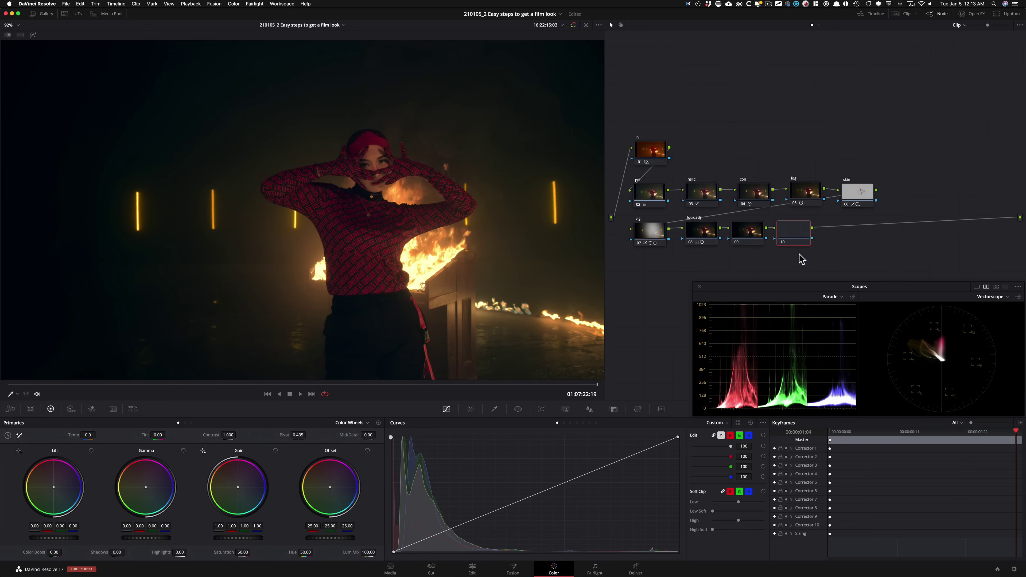
pyautogui.moveTo(802, 258); pyautogui.dragTo(661, 269)
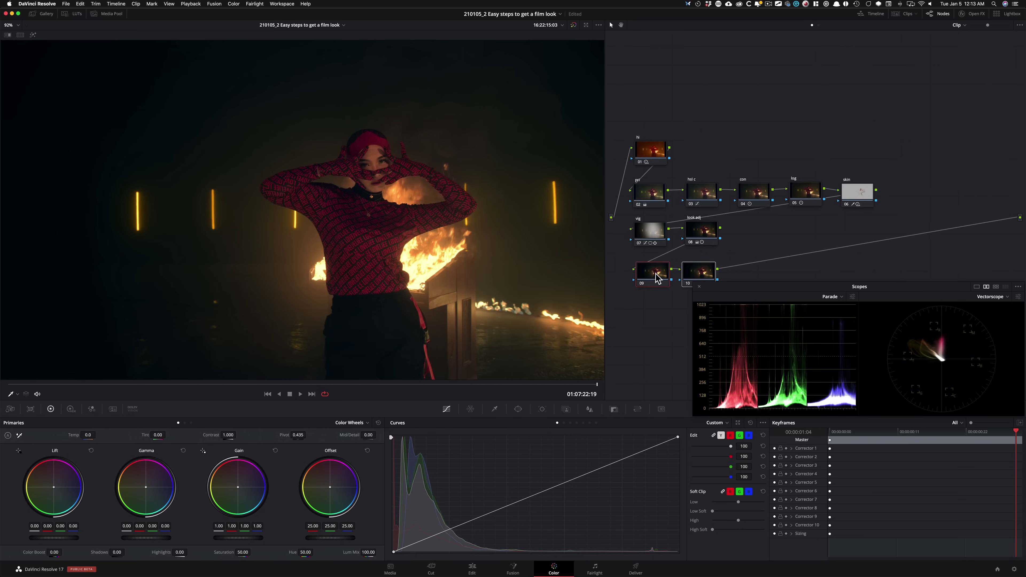
pyautogui.click(762, 249)
# - Label node 09 'glow' and node 10 'film grain', making glow current
pyautogui.press('Tab')
pyautogui.write('glow')
pyautogui.press('Return')
pyautogui.press('Tab')
pyautogui.write('f')
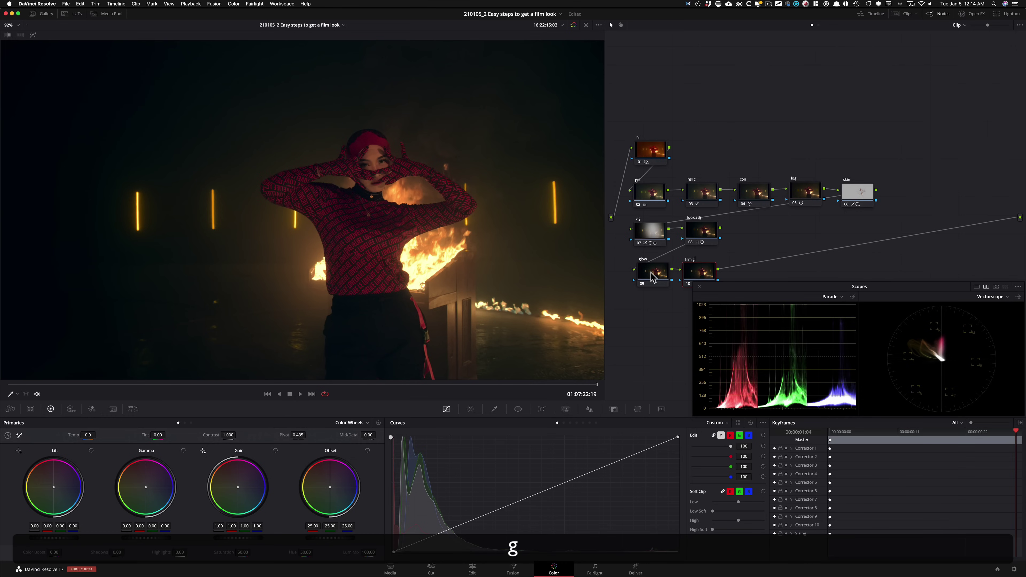
pyautogui.write('ilm grain')
pyautogui.press('Return')
pyautogui.click(652, 278)
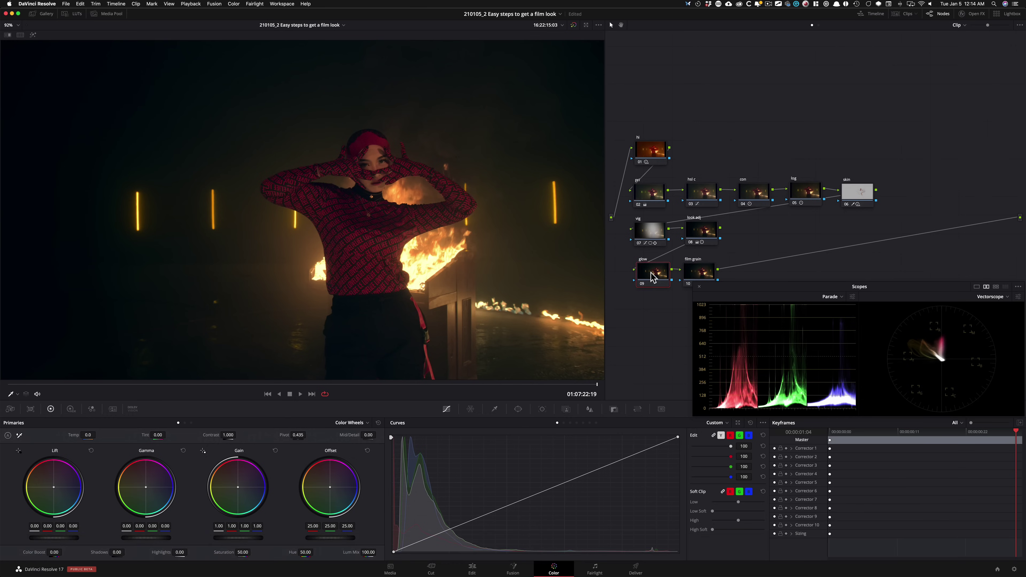
# - Apply the Glow OpenFX effect to the glow node with Composite Type Softlight
pyautogui.click(971, 13)
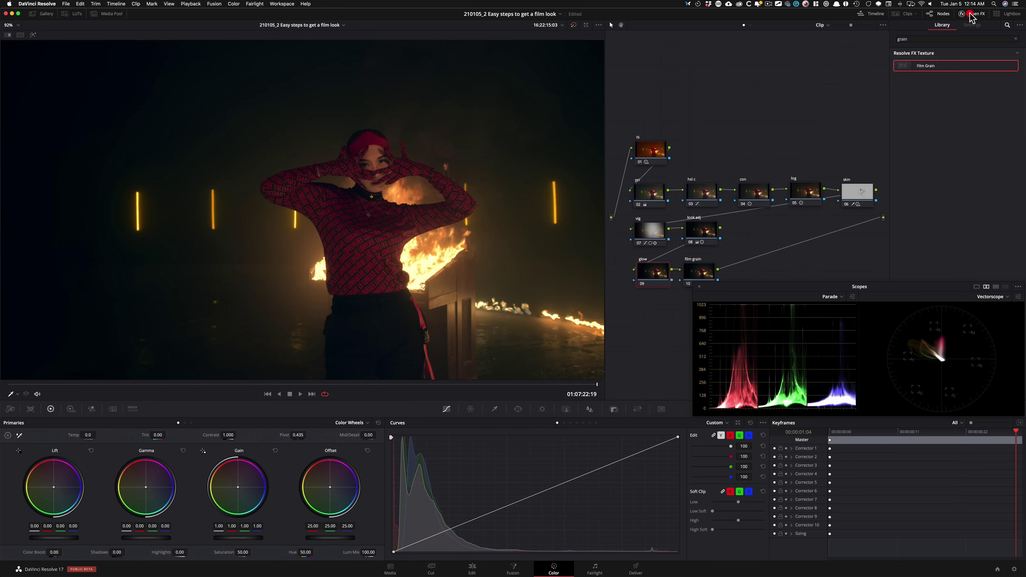
pyautogui.click(939, 38)
pyautogui.press('super+a')
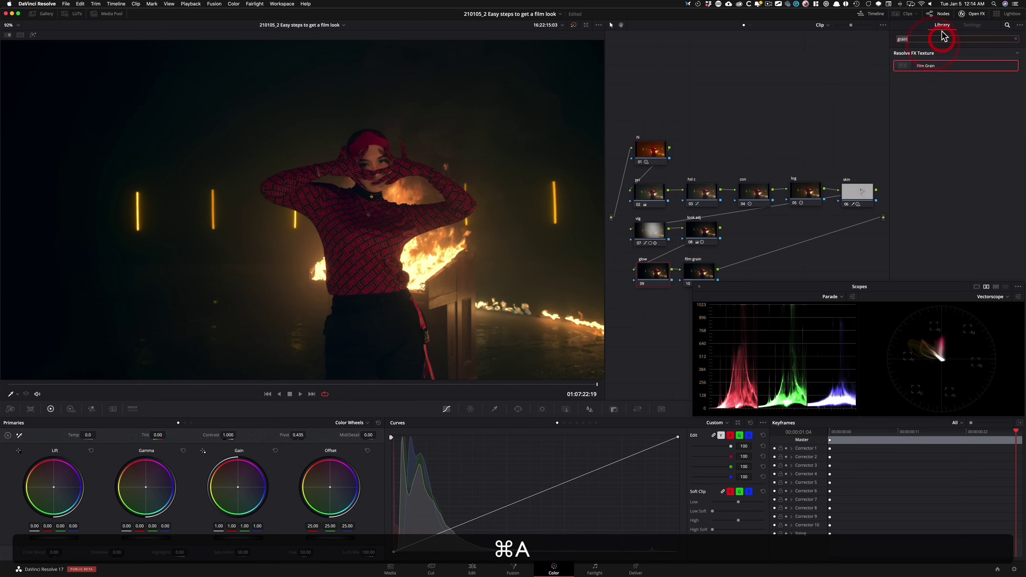
pyautogui.write('glow')
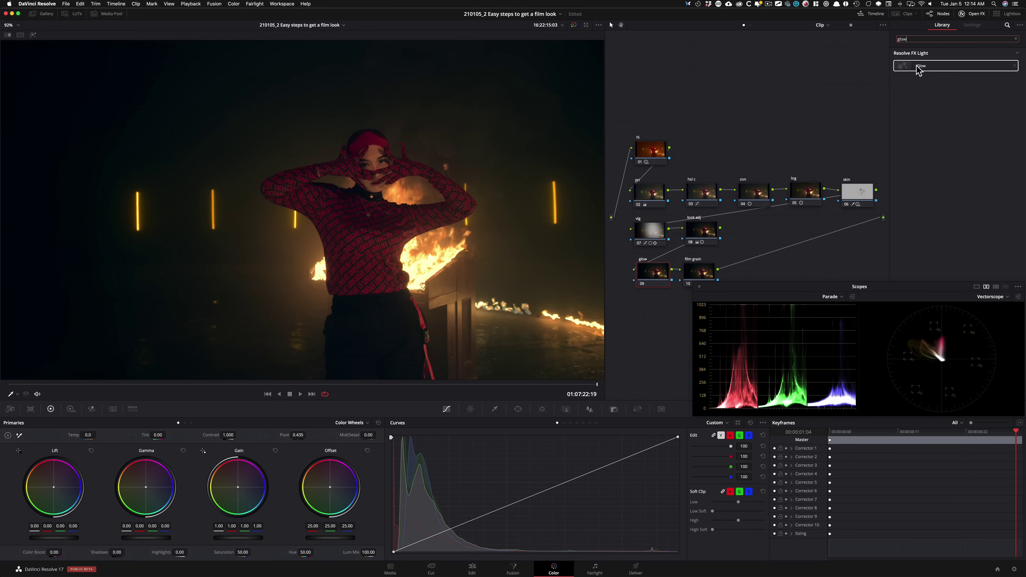
pyautogui.moveTo(918, 65); pyautogui.dragTo(653, 277)
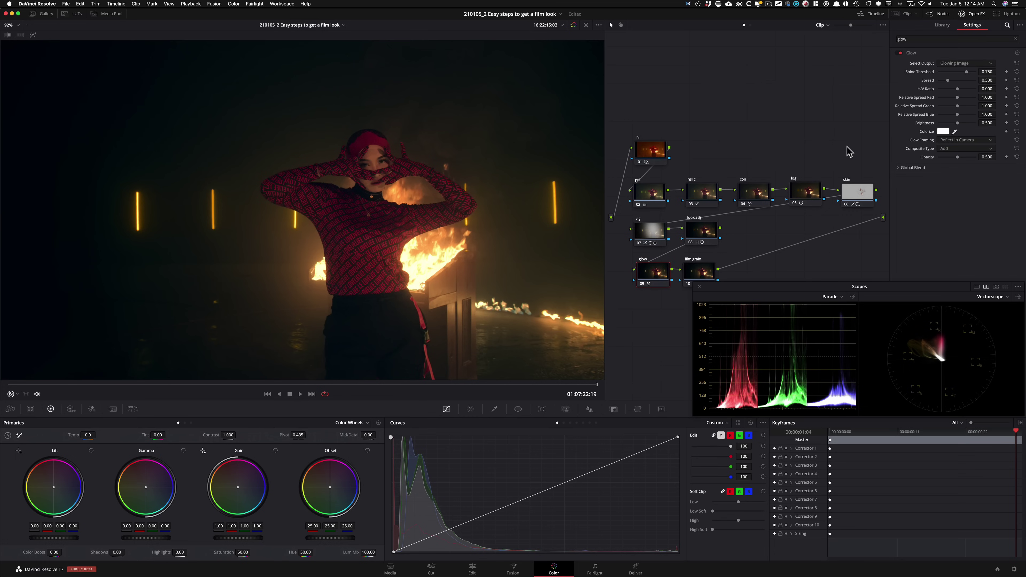
pyautogui.click(969, 148)
pyautogui.click(965, 218)
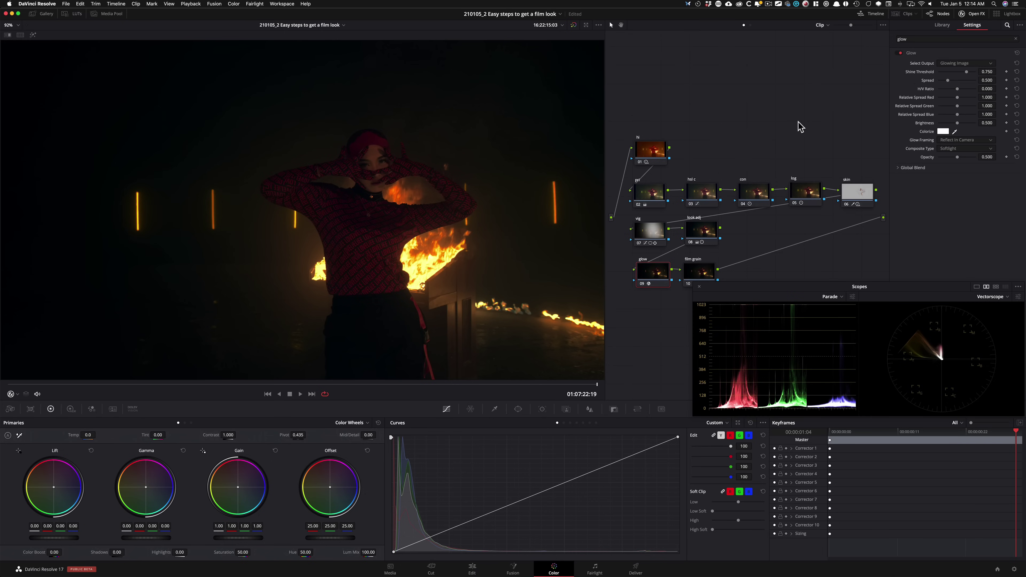
# - Lower the Glow effect's Shine Threshold to 0.000
pyautogui.click(978, 13)
pyautogui.moveTo(966, 72); pyautogui.dragTo(937, 71)
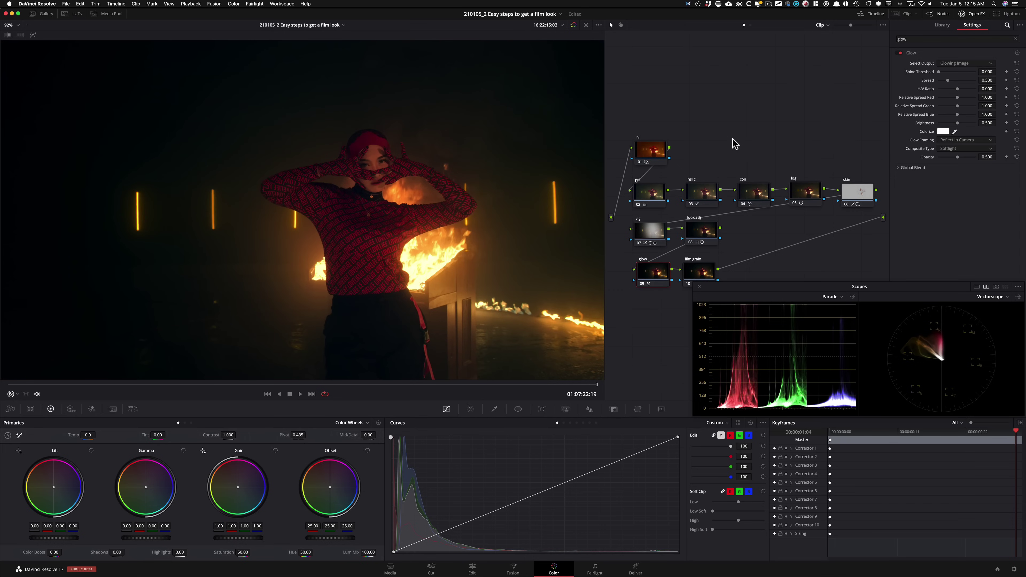
# - Show the hi node's HDR wheels (Highlight exposure -2.24) and toggle the node to compare
pyautogui.hotkey('alt', 'shift', ';')
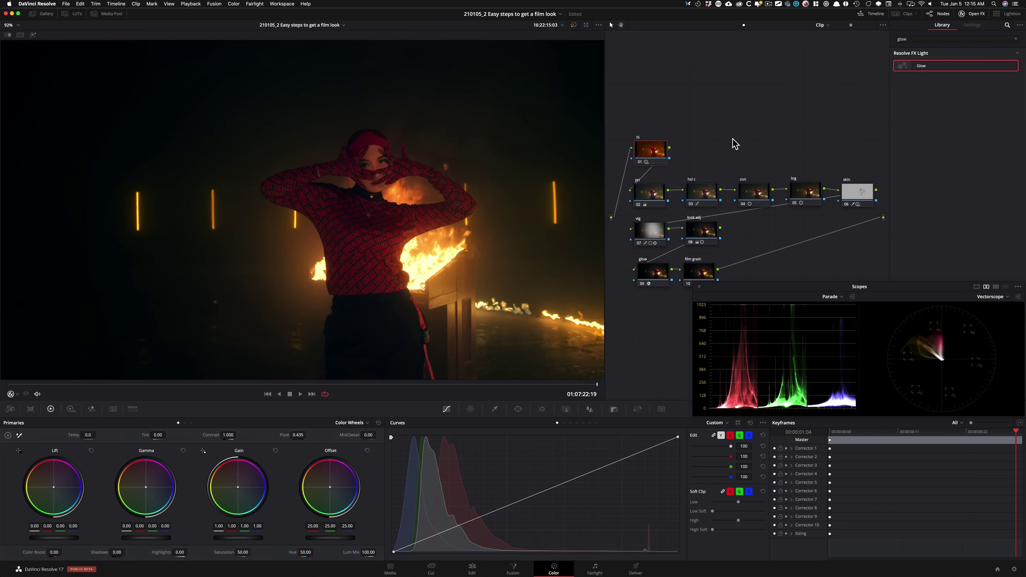
pyautogui.hotkey('alt', 'shift', 'h')
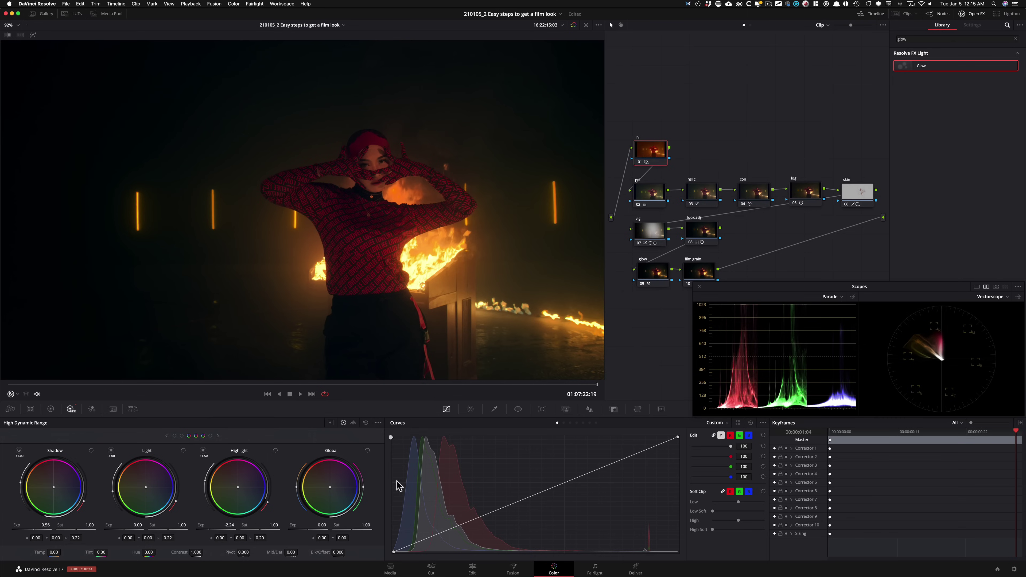
pyautogui.hotkey('ctrl', 'd')
pyautogui.hotkey('ctrl', 'd')
pyautogui.hotkey('ctrl', 'd')
pyautogui.hotkey('ctrl', 'd')
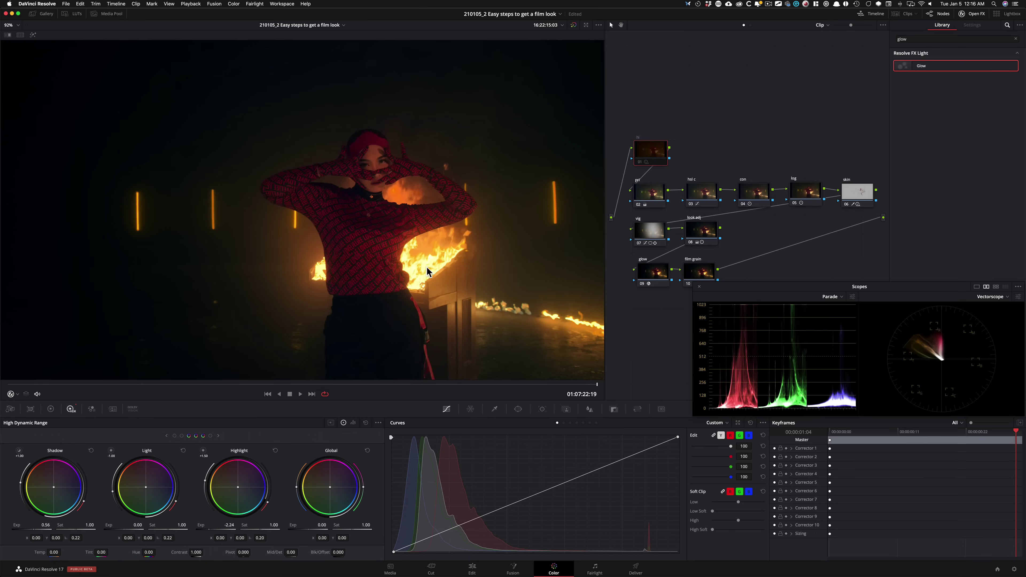
pyautogui.hotkey('ctrl', 'd')
pyautogui.hotkey('ctrl', 'd')
pyautogui.hotkey('ctrl', 'd')
pyautogui.hotkey('ctrl', 'd')
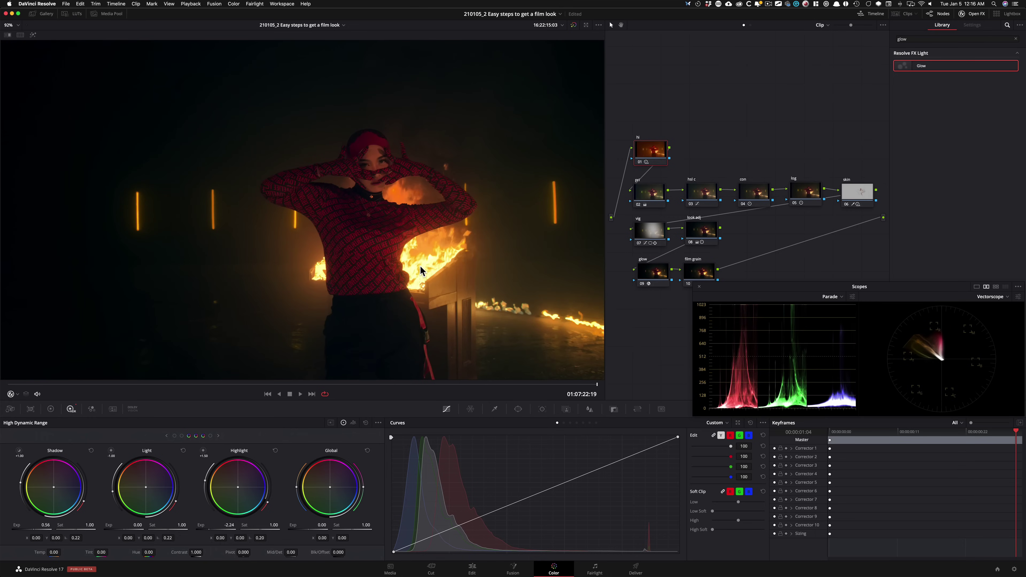
pyautogui.hotkey('ctrl', 'd')
pyautogui.hotkey('ctrl', 'd')
# - Apply Film Grain to the film grain node and choose the 35mm 400T preset
pyautogui.click(713, 276)
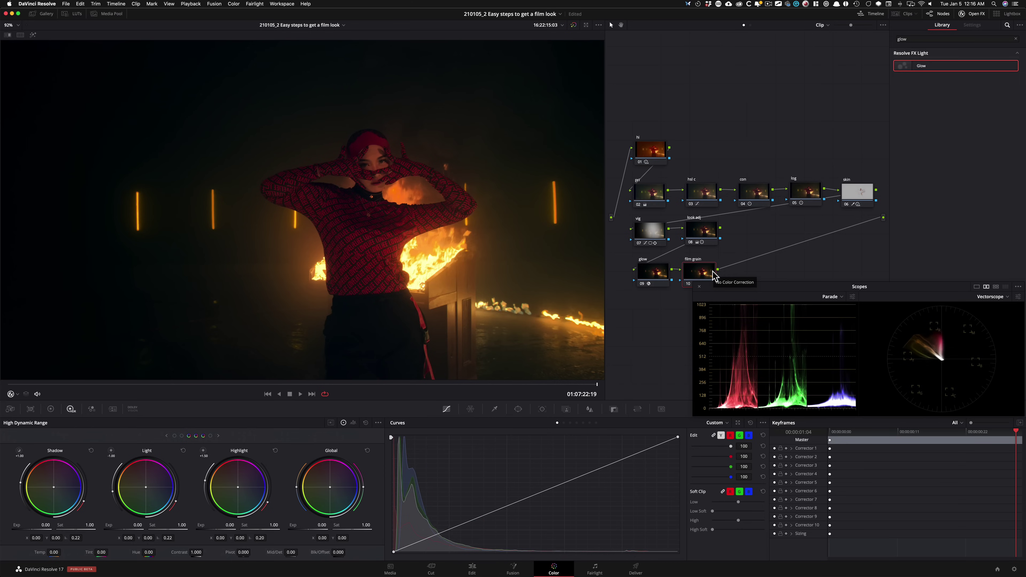
pyautogui.click(947, 39)
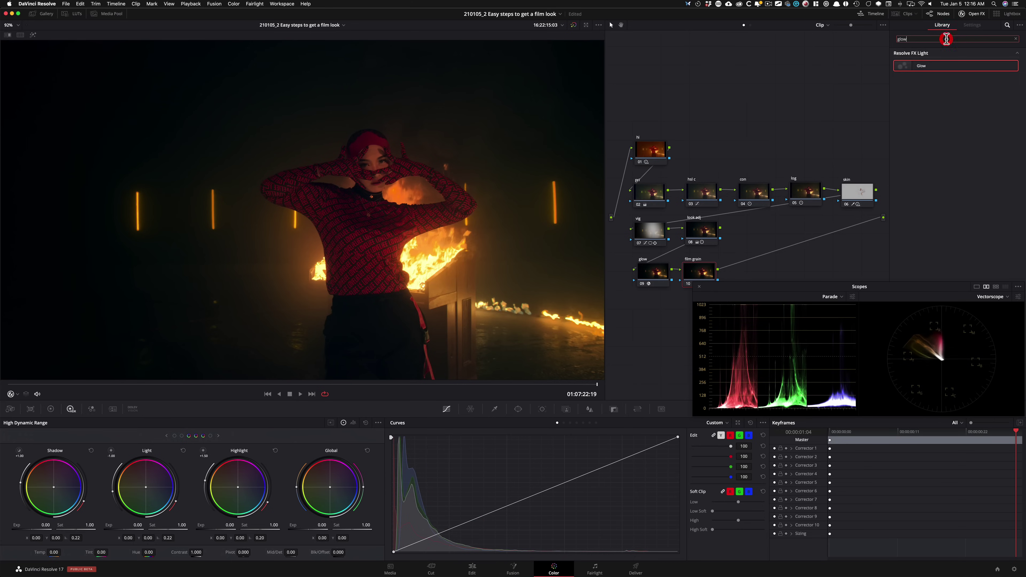
pyautogui.press('super+a')
pyautogui.write('gra')
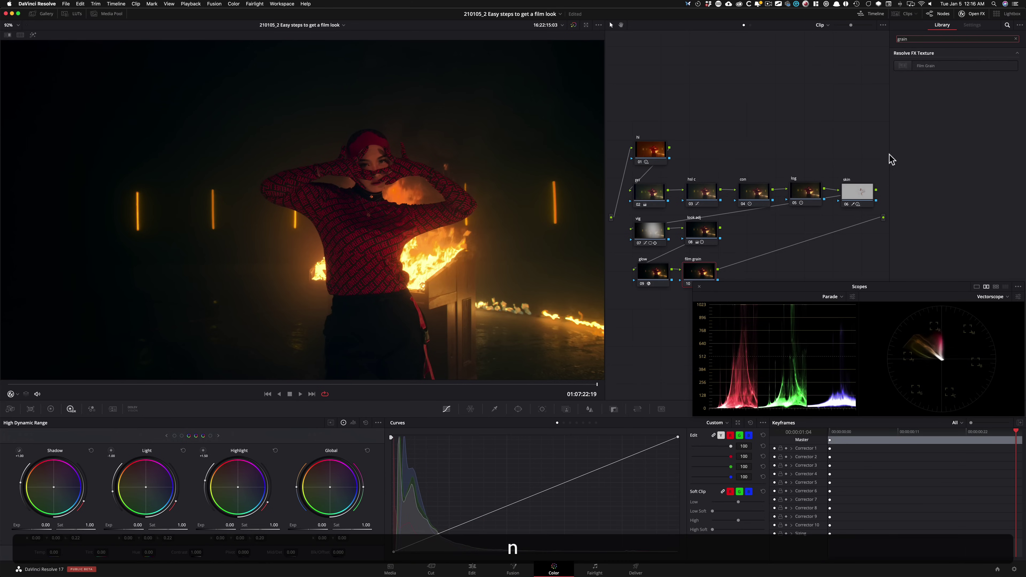
pyautogui.moveTo(926, 65); pyautogui.dragTo(699, 281)
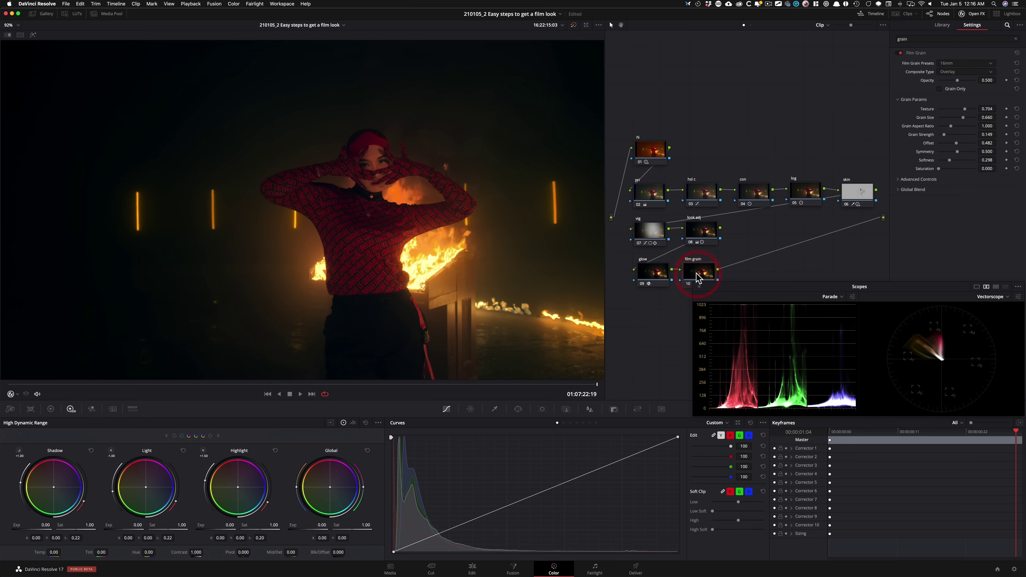
pyautogui.click(968, 63)
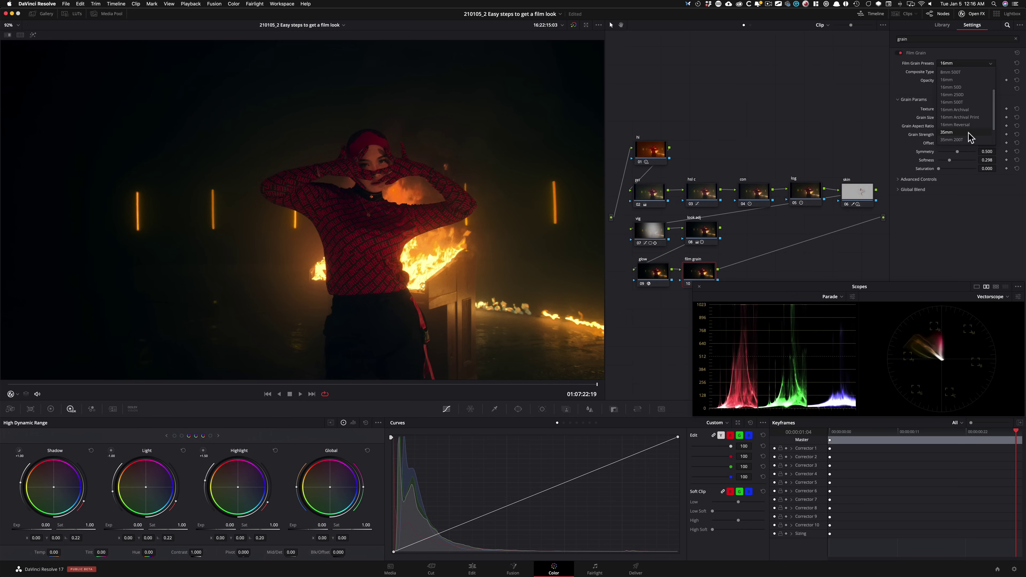
pyautogui.scroll(-2, 957, 144)
pyautogui.click(954, 130)
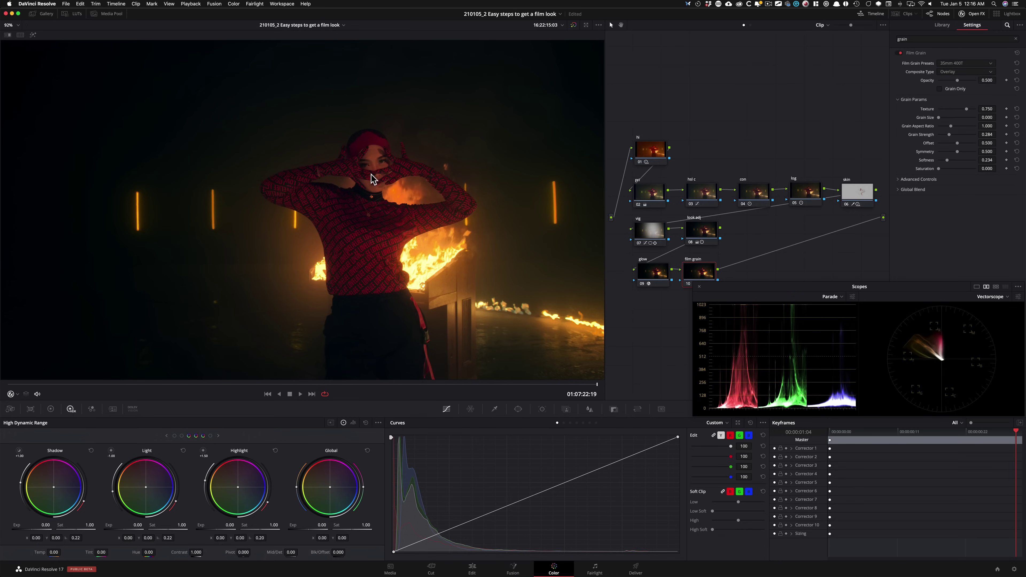
# - Zoom the viewer onto the face and toggle the film grain node to inspect the grain
pyautogui.press('super+equal')
pyautogui.press('super+equal')
pyautogui.press('super+equal')
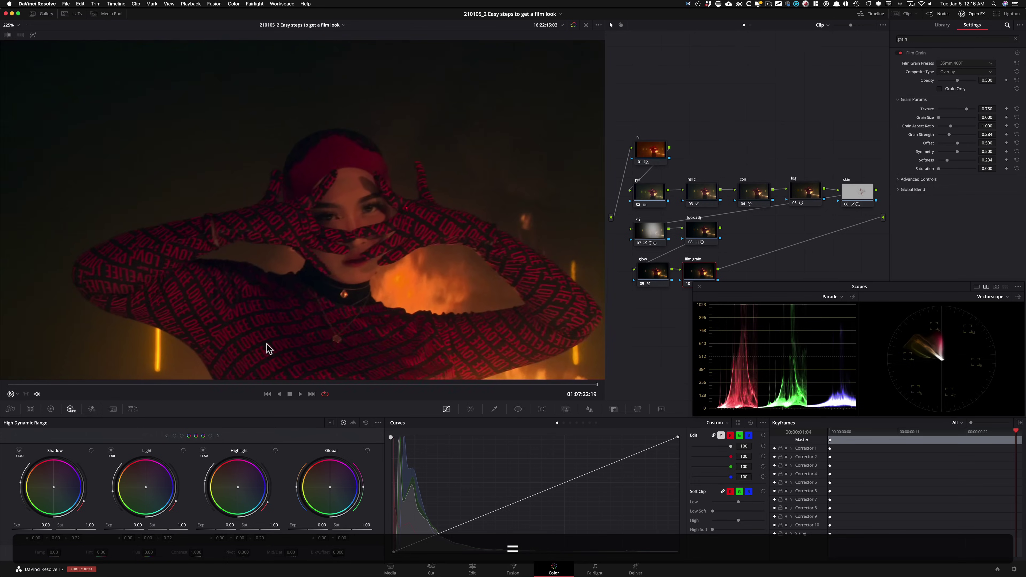
pyautogui.press('super+equal')
pyautogui.press('super+equal')
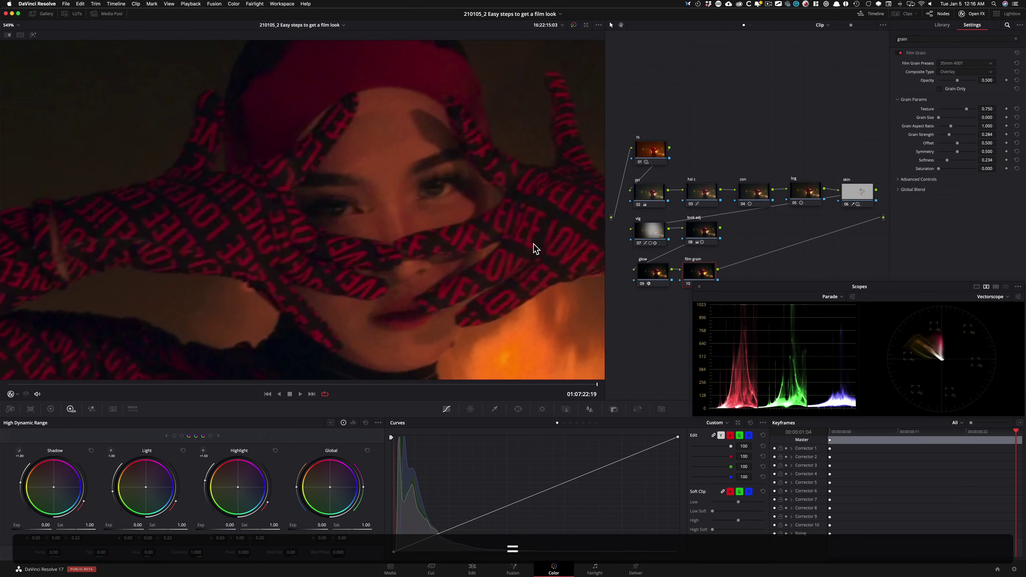
pyautogui.press('super+d')
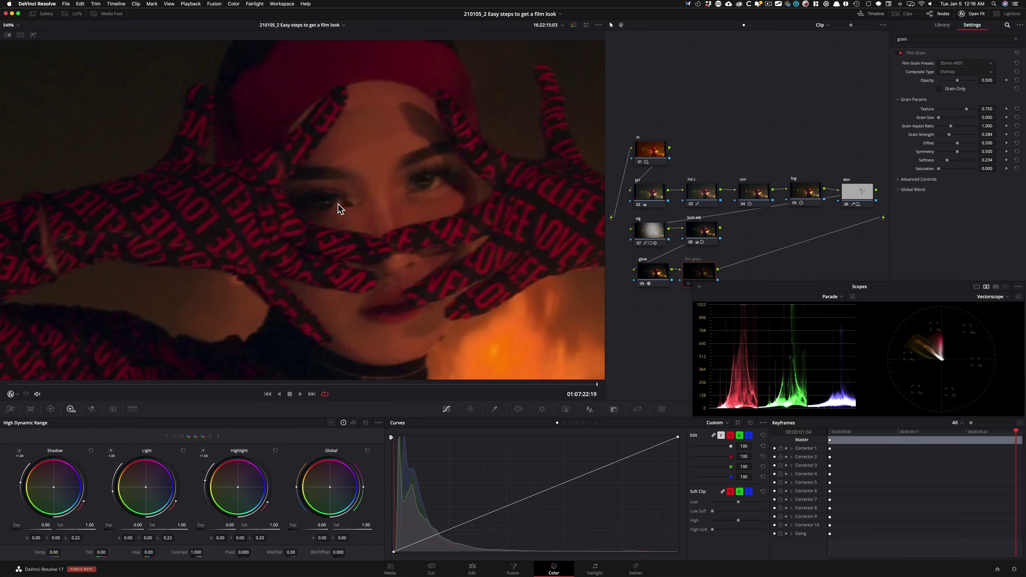
pyautogui.press('super+d')
# - Raise Grain Strength to about 0.532 and Grain Size to 0.358, then fit the frame
pyautogui.moveTo(949, 134); pyautogui.dragTo(958, 135)
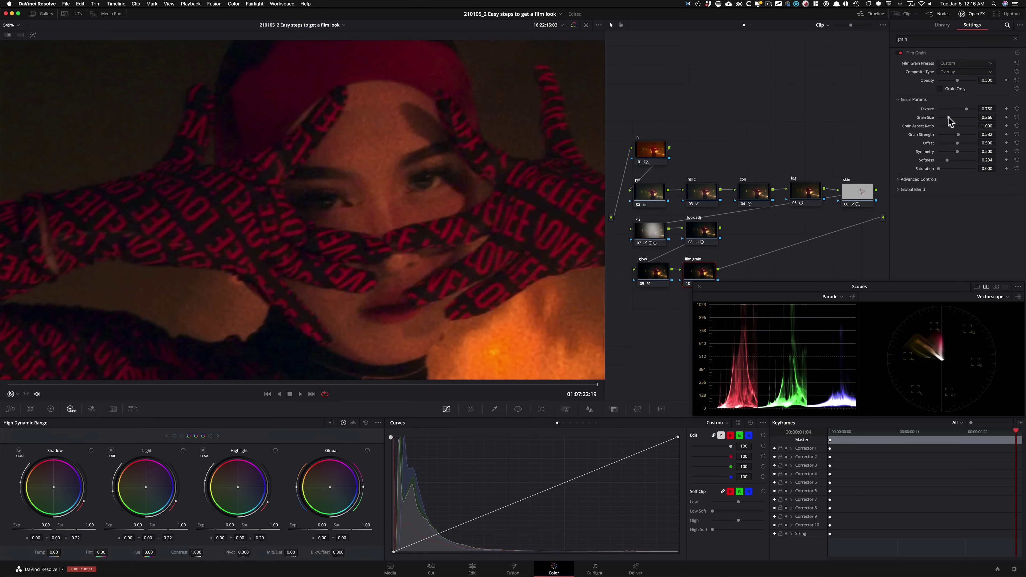
pyautogui.moveTo(949, 117); pyautogui.dragTo(952, 117)
pyautogui.hotkey('shift', 'z')
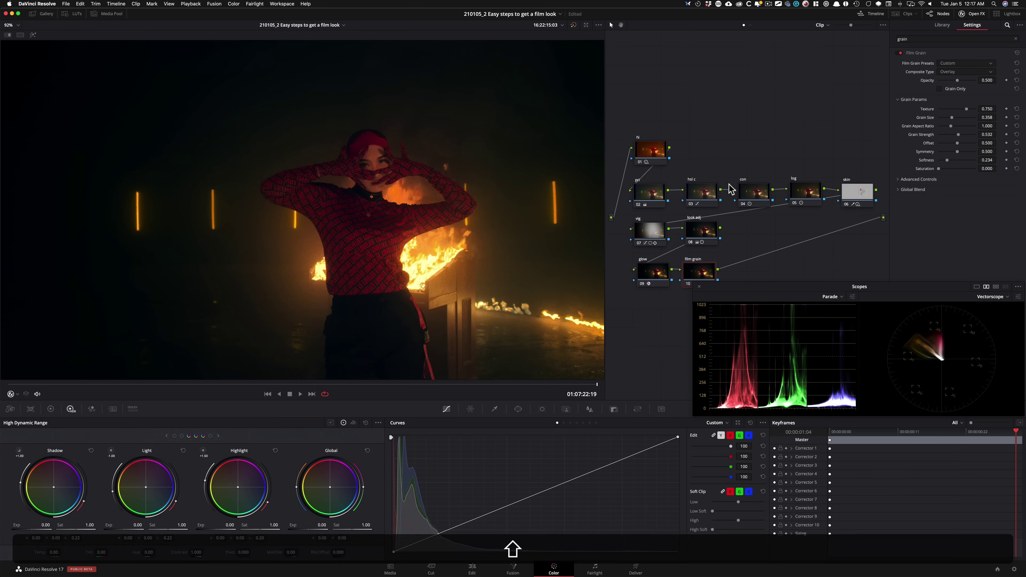
pyautogui.hotkey('shift', 'f')
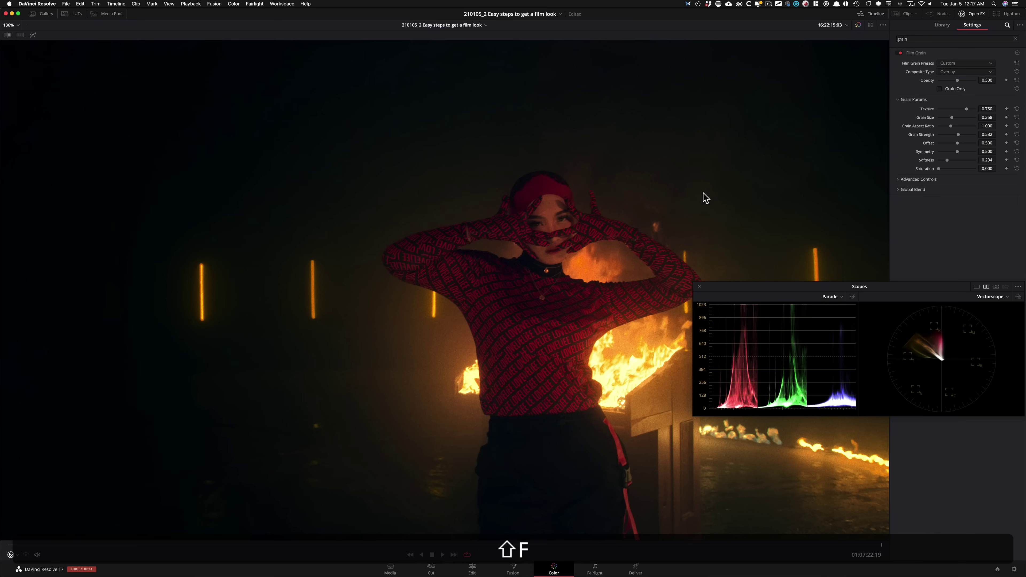
# - Close the floating scopes window and bypass the grades with Shift+D to compare
pyautogui.click(977, 16)
pyautogui.hotkey('shift', 'f')
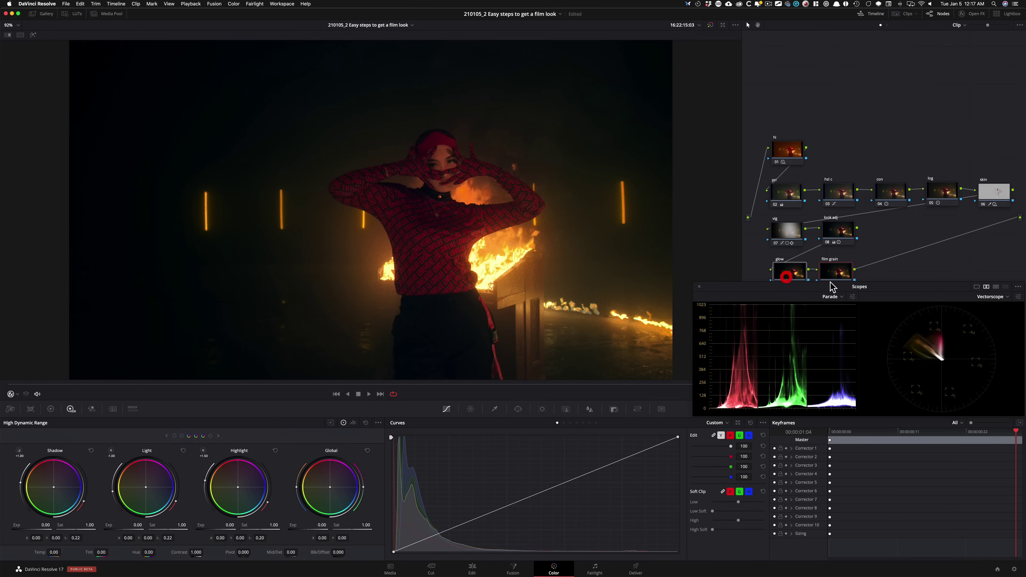
pyautogui.hotkey('shift', 'f')
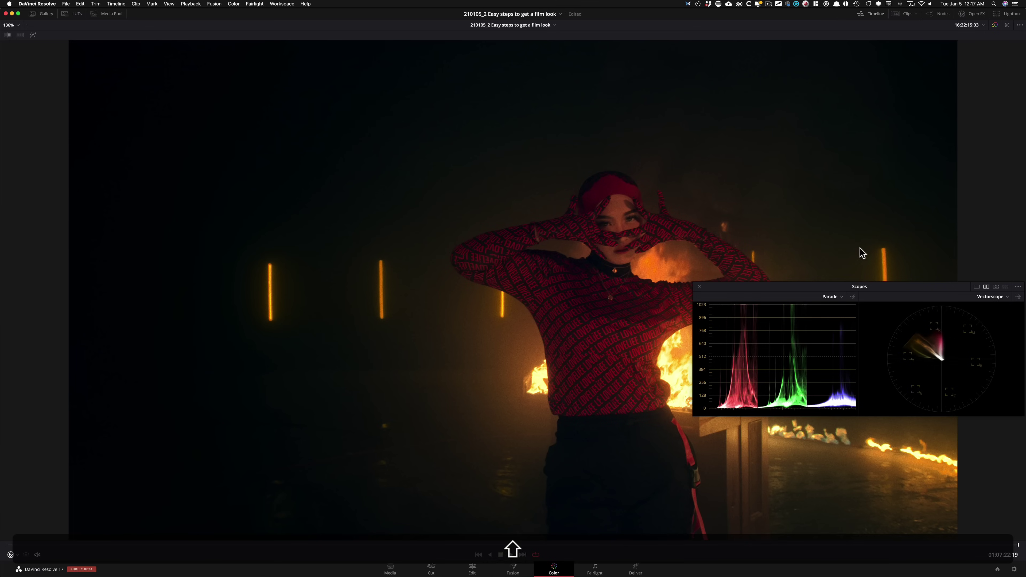
pyautogui.moveTo(701, 288); pyautogui.dragTo(702, 290)
pyautogui.click(699, 288)
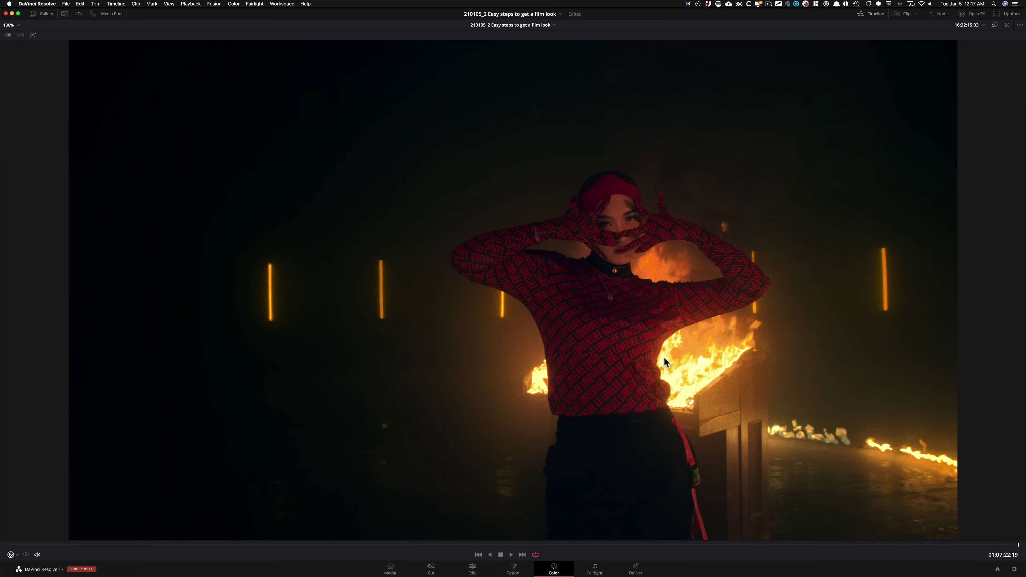
pyautogui.hotkey('shift', 'd')
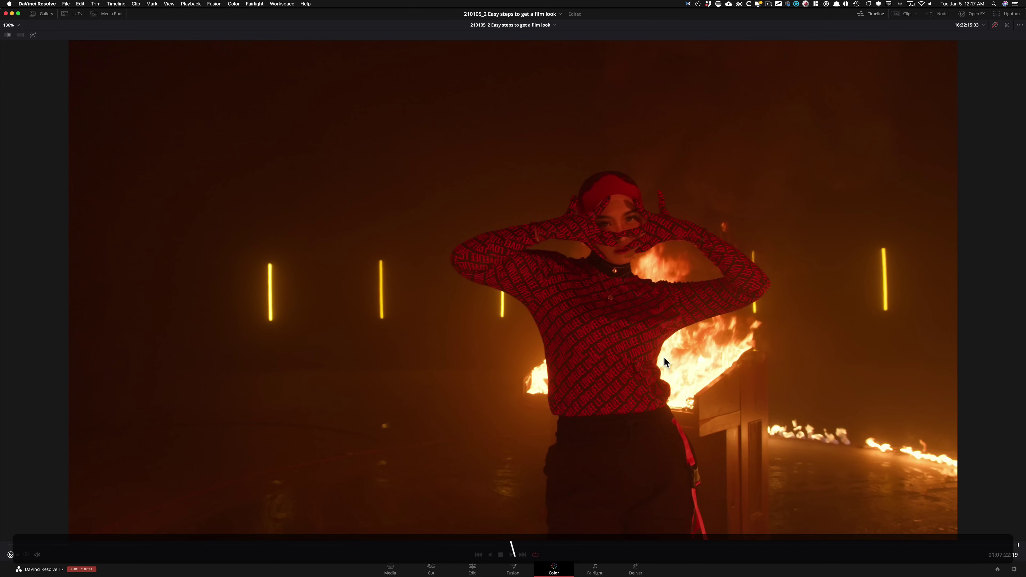
pyautogui.hotkey('shift', 'd')
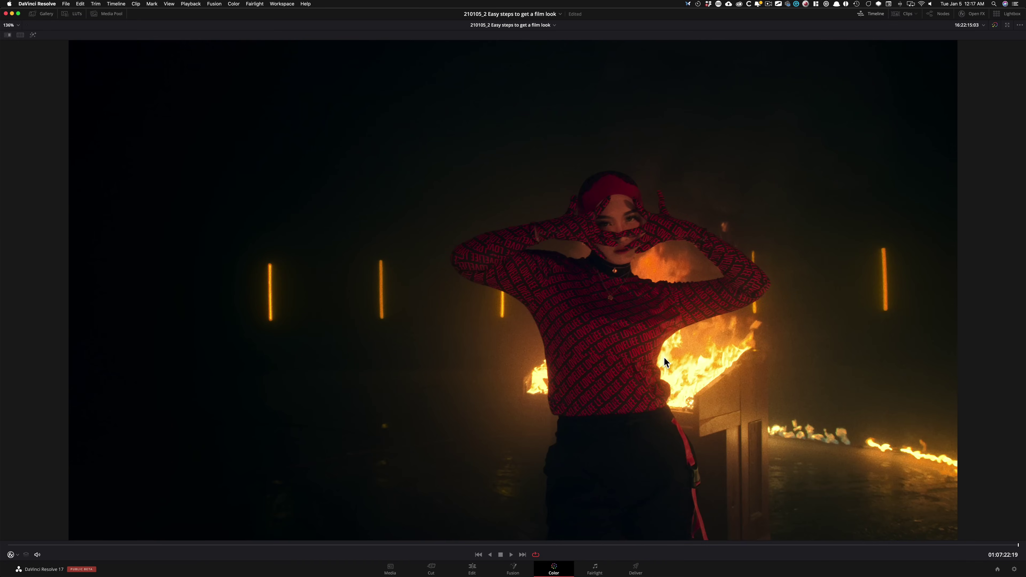
pyautogui.hotkey('shift', 'd')
pyautogui.hotkey('shift', 'd')
# - Return to the standard layout and toggle the glow and film grain nodes together
pyautogui.hotkey('shift', 'f')
pyautogui.moveTo(877, 309); pyautogui.dragTo(757, 264)
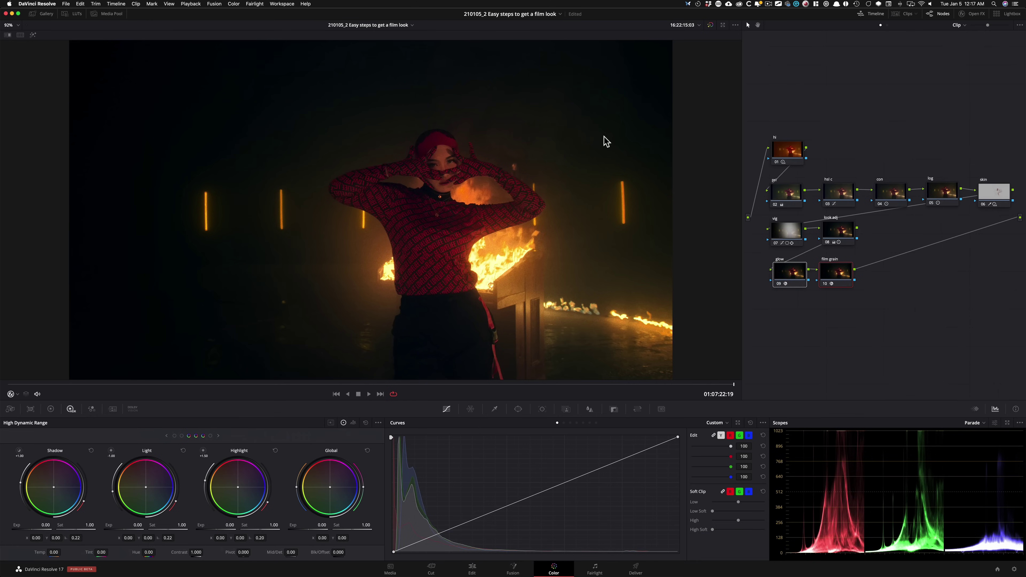
pyautogui.press('super+d')
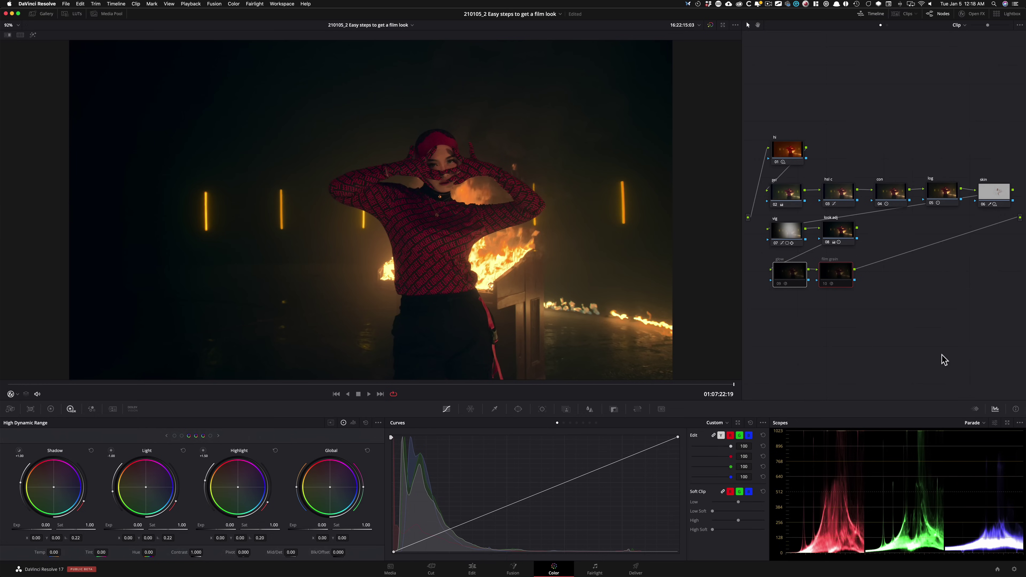
pyautogui.press('super+d')
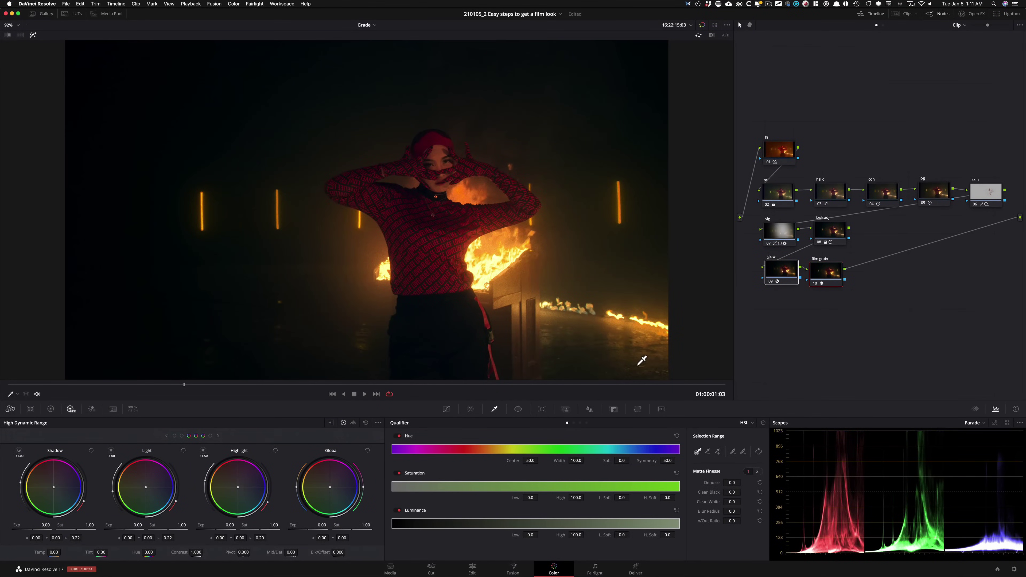
# - Switch to the Primaries wheels and preview the skin node's qualifier highlight on the image
pyautogui.hotkey('shift', ';')
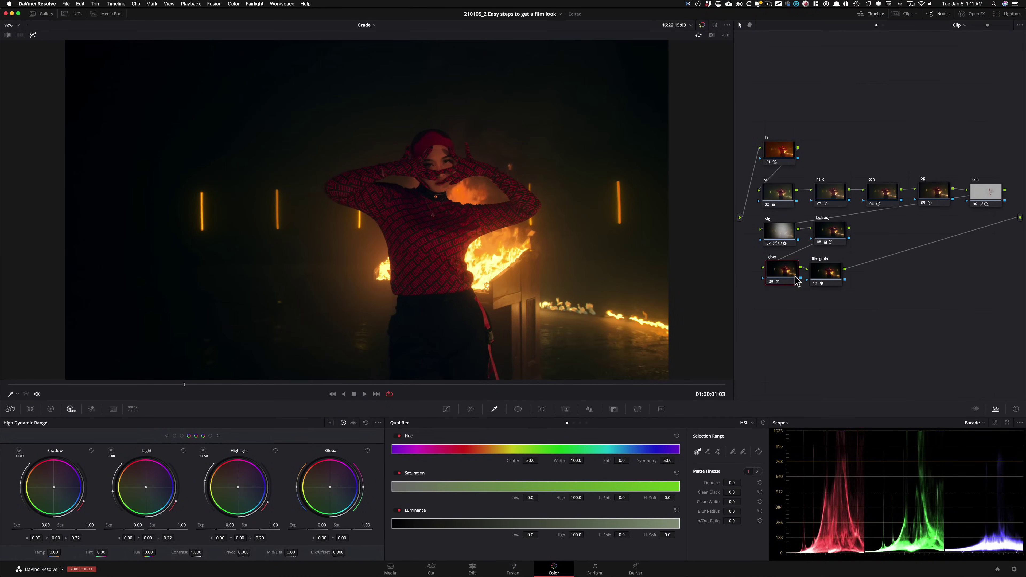
pyautogui.click(49, 410)
pyautogui.click(986, 191)
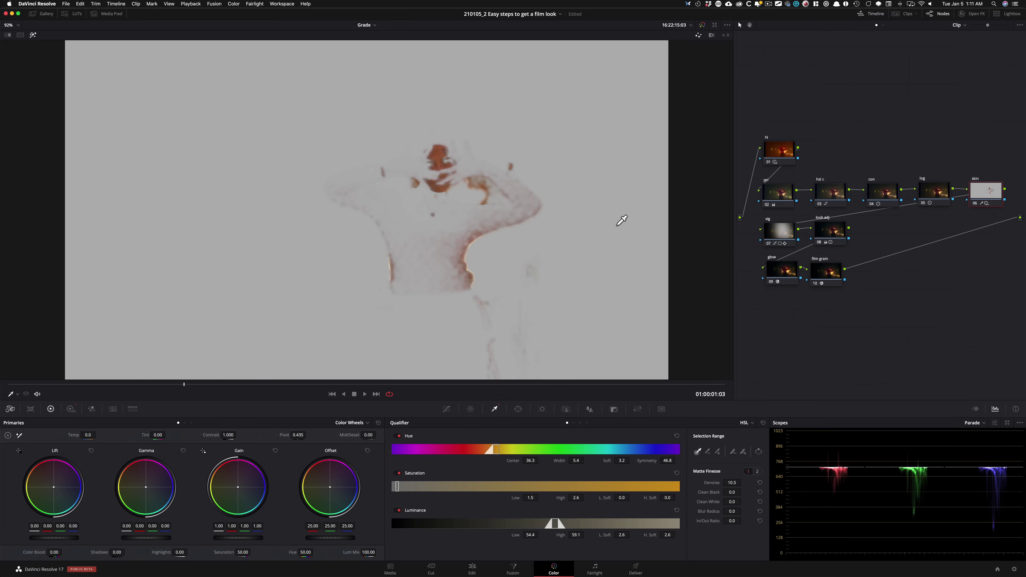
pyautogui.hotkey('shift', 'h')
pyautogui.hotkey('shift', 'h')
pyautogui.hotkey('shift', 'h')
pyautogui.click(862, 309)
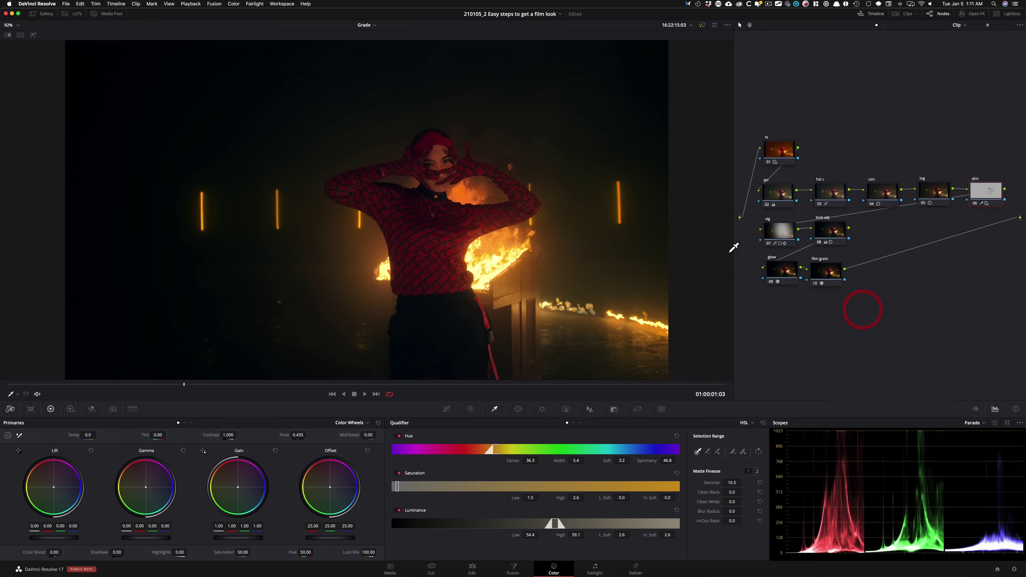
# - Toggle the glow node off and on with Ctrl+D to compare the image with and without glow
pyautogui.click(779, 279)
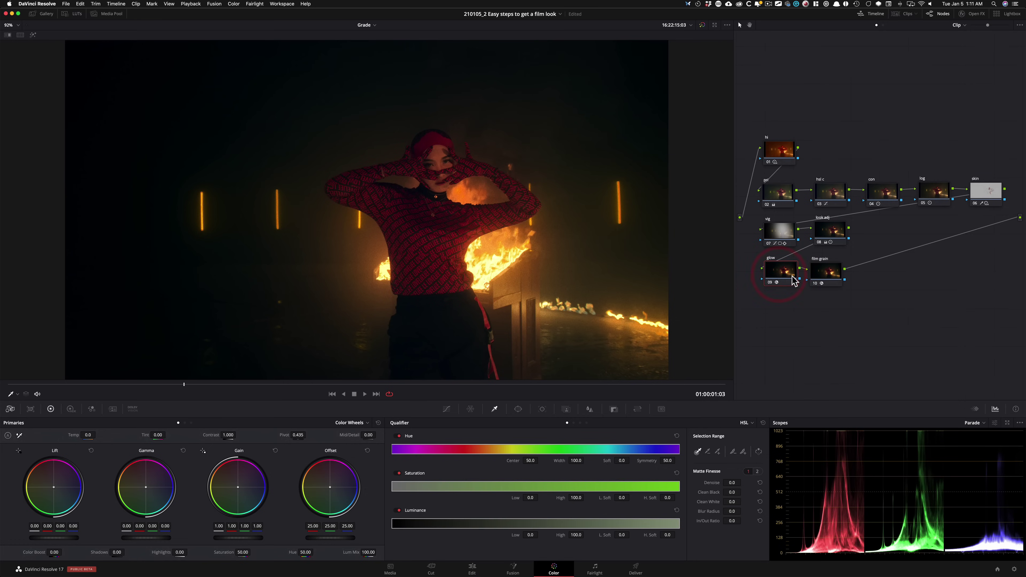
pyautogui.hotkey('ctrl', 'd')
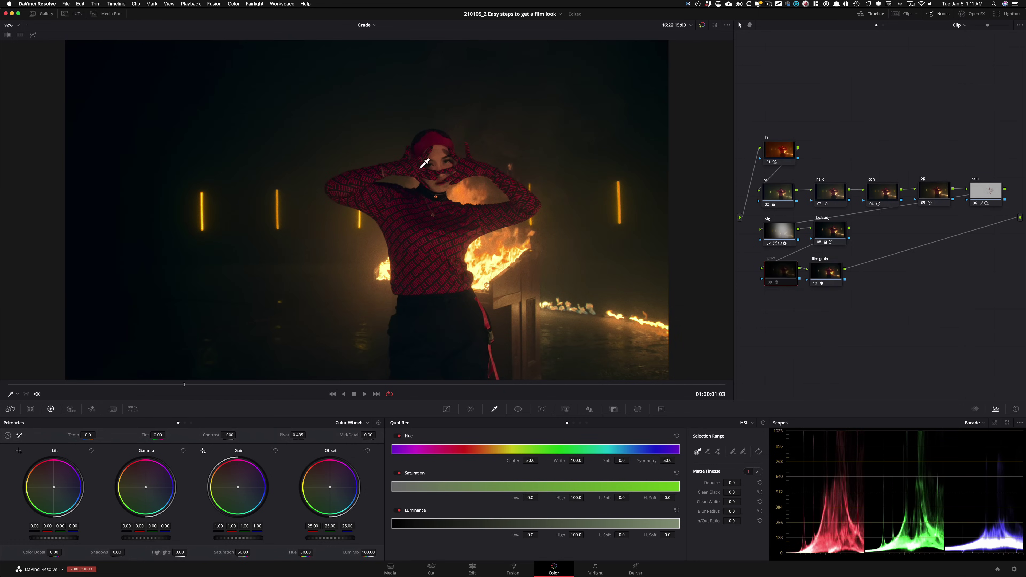
pyautogui.hotkey('ctrl', 'd')
pyautogui.hotkey('ctrl', 'd')
pyautogui.hotkey('ctrl', 'd')
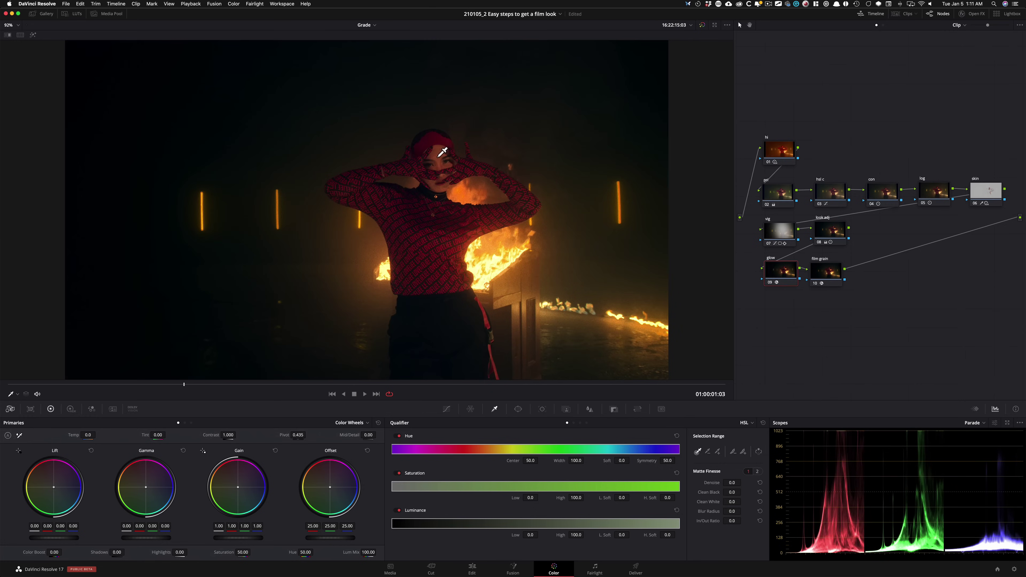
pyautogui.hotkey('ctrl', 'd')
pyautogui.hotkey('ctrl', 'd')
pyautogui.hotkey('ctrl', 'd')
pyautogui.hotkey('ctrl', 'd')
pyautogui.hotkey('ctrl', 'd')
pyautogui.hotkey('ctrl', 'd')
pyautogui.hotkey('ctrl', 'd')
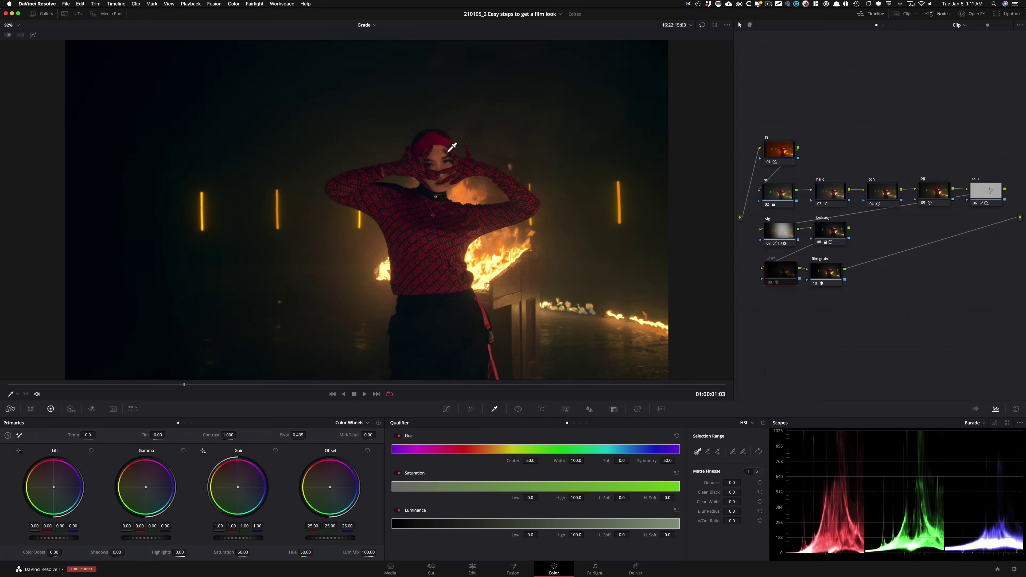
pyautogui.hotkey('ctrl', 'd')
pyautogui.hotkey('ctrl', 'd')
pyautogui.hotkey('ctrl', 'd')
pyautogui.hotkey('ctrl', 'd')
pyautogui.hotkey('ctrl', 'd')
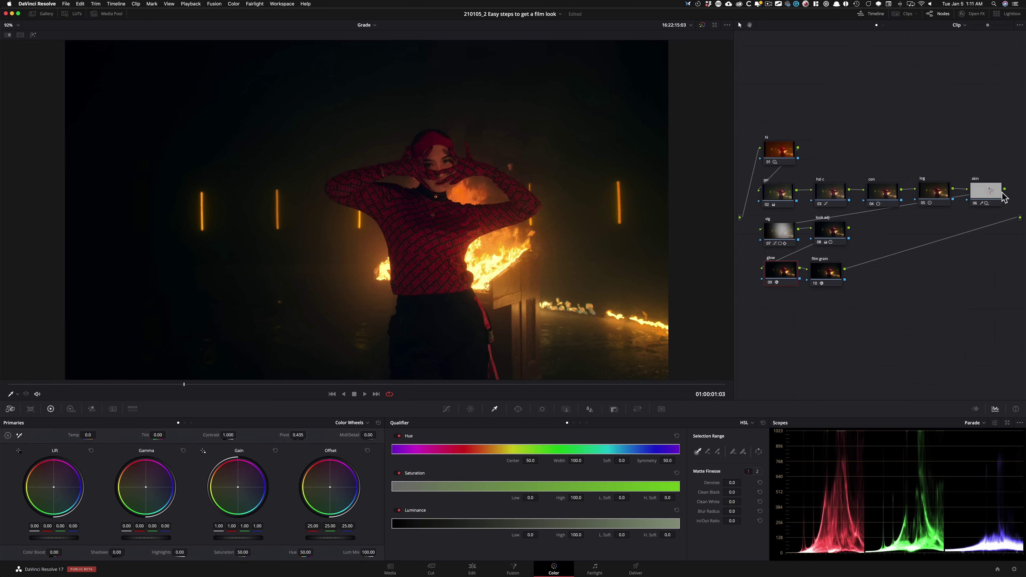
# - Connect the skin node's key output to the glow node's key input and invert it in the Key palette
pyautogui.moveTo(1004, 198); pyautogui.dragTo(766, 280)
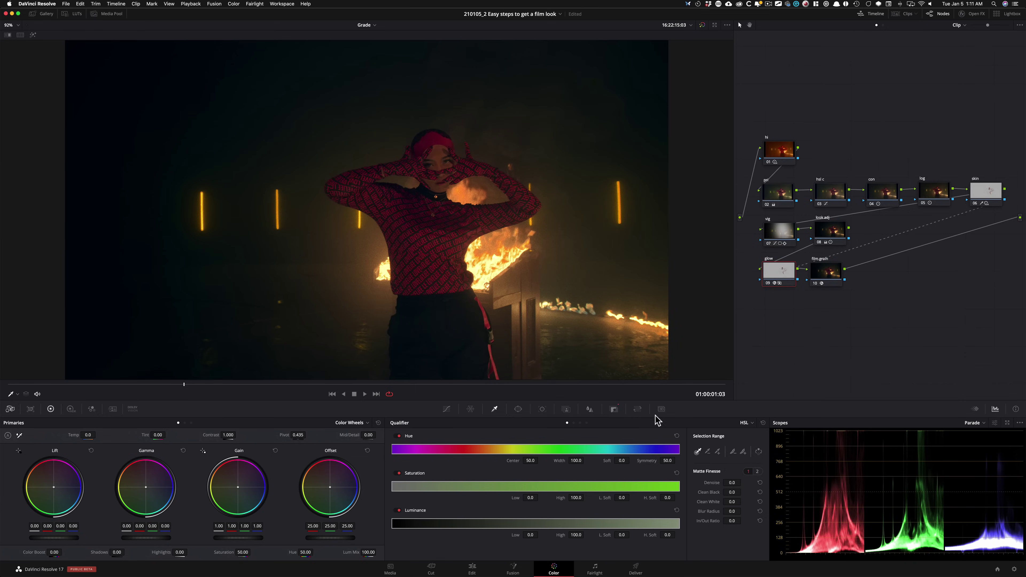
pyautogui.click(662, 409)
pyautogui.click(637, 410)
pyautogui.click(615, 409)
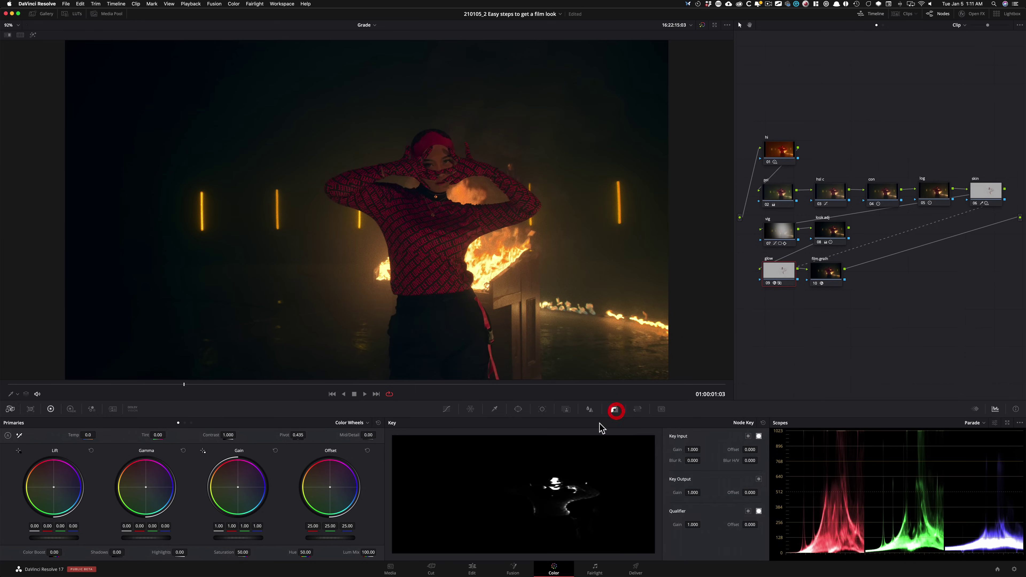
pyautogui.click(748, 436)
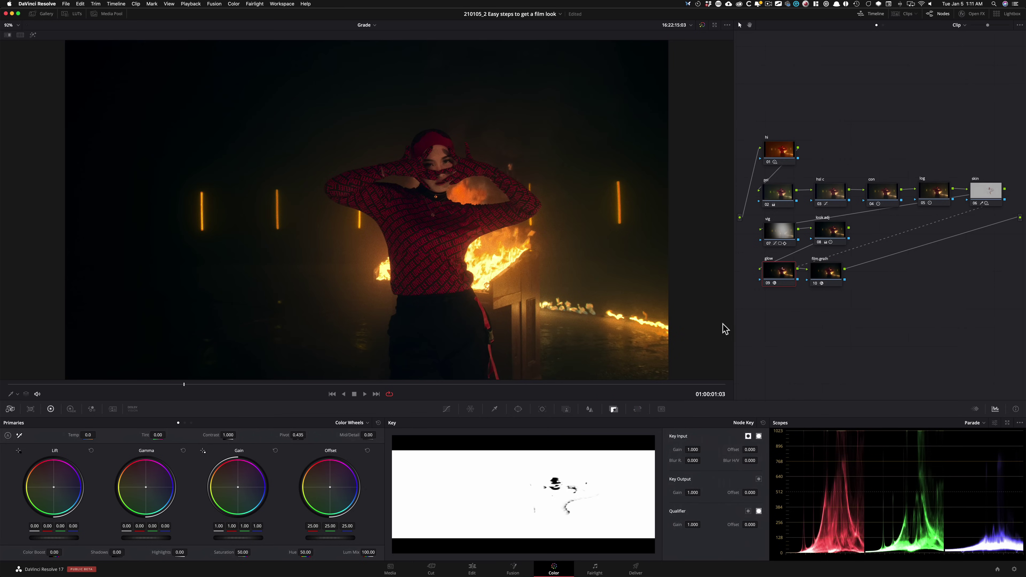